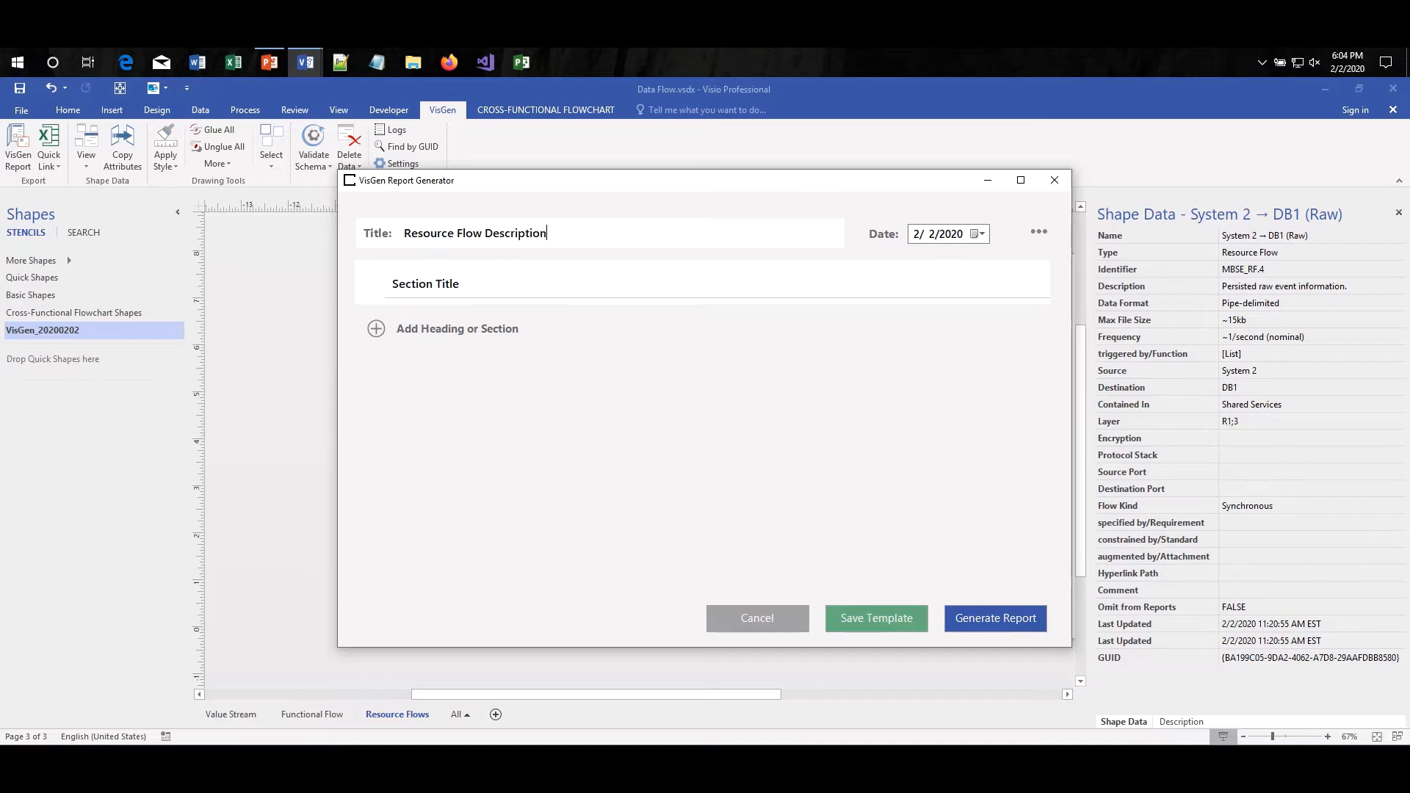
Step: Rename the report's first section as MVP1
{"action": "left_click", "coordinate": [487, 284]}
{"action": "left_click_drag", "start_coordinate": [488, 284], "coordinate": [393, 284]}
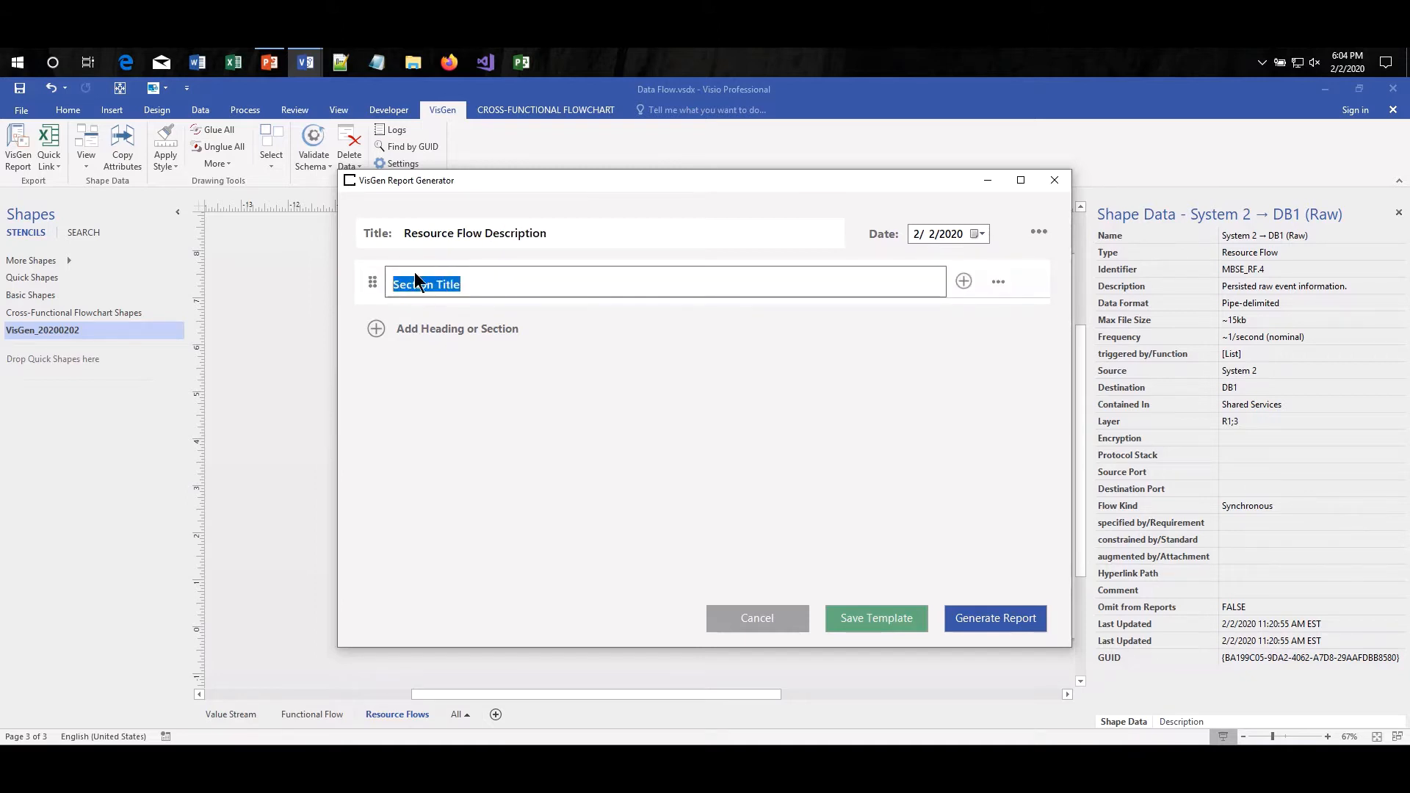
{"action": "type", "text": "MVP1"}
Step: Add a rich text item titled "Scope" to the MVP1 section, paste the copied text as its content and save it
{"action": "left_click", "coordinate": [963, 285]}
{"action": "left_click", "coordinate": [935, 308]}
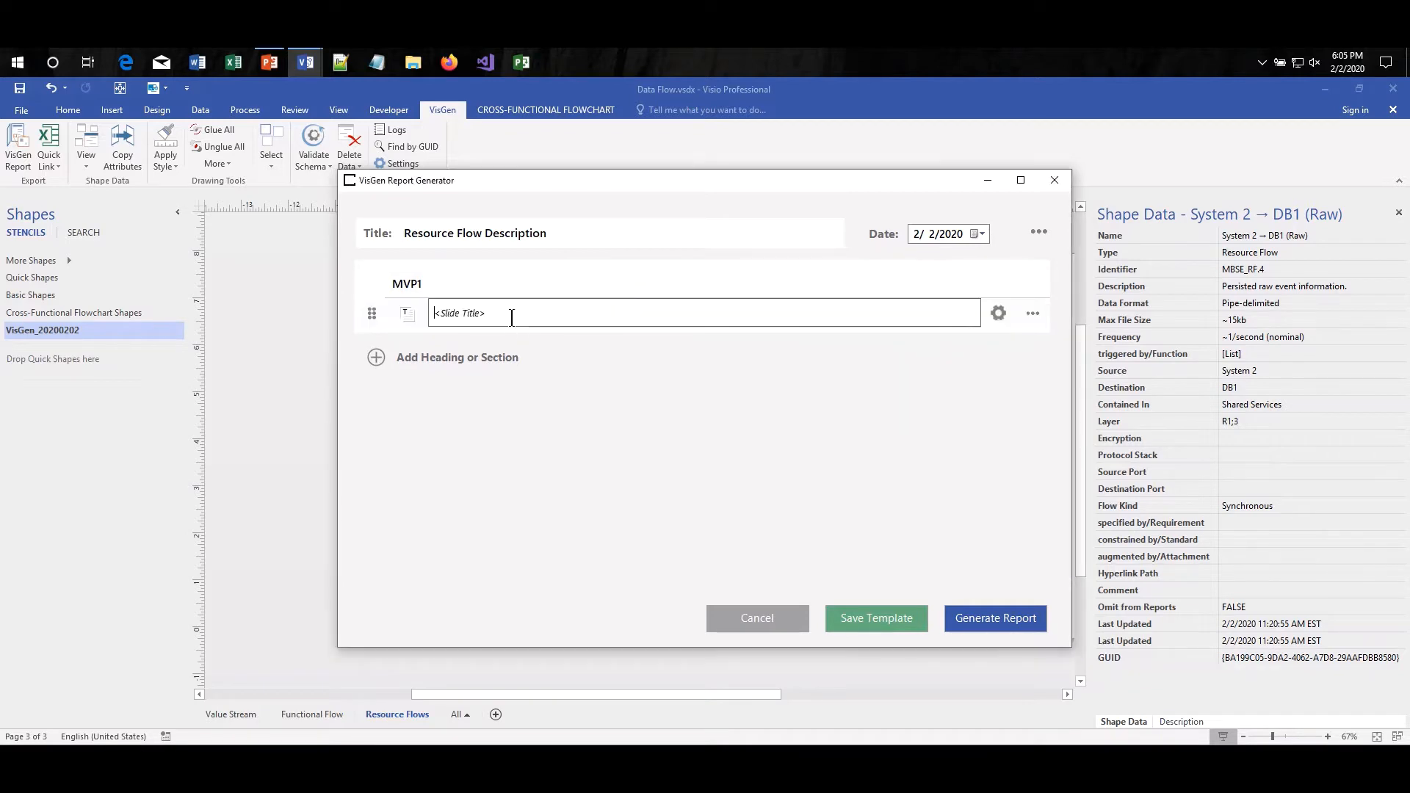
{"action": "left_click_drag", "start_coordinate": [486, 313], "coordinate": [438, 311]}
{"action": "type", "text": "Scope"}
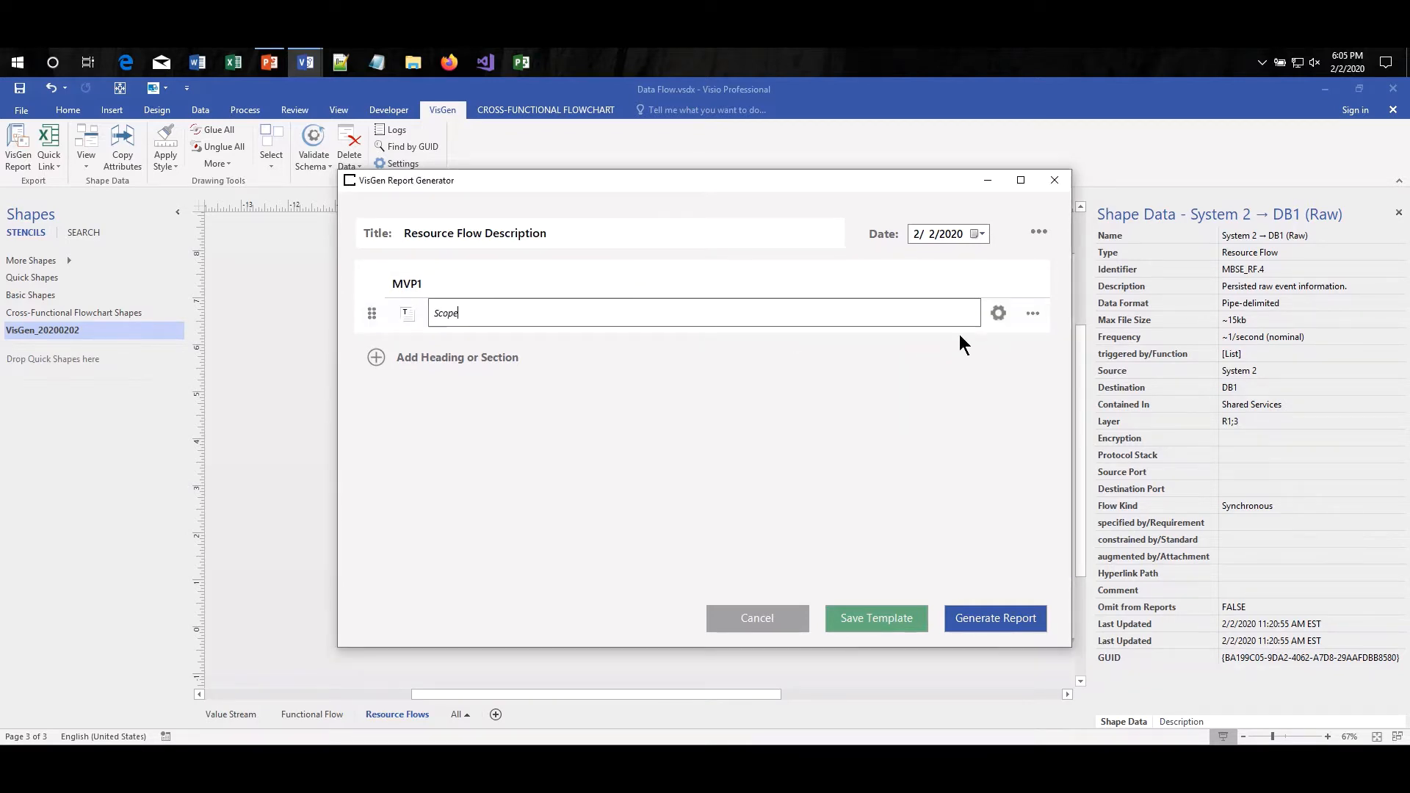
{"action": "left_click", "coordinate": [999, 313]}
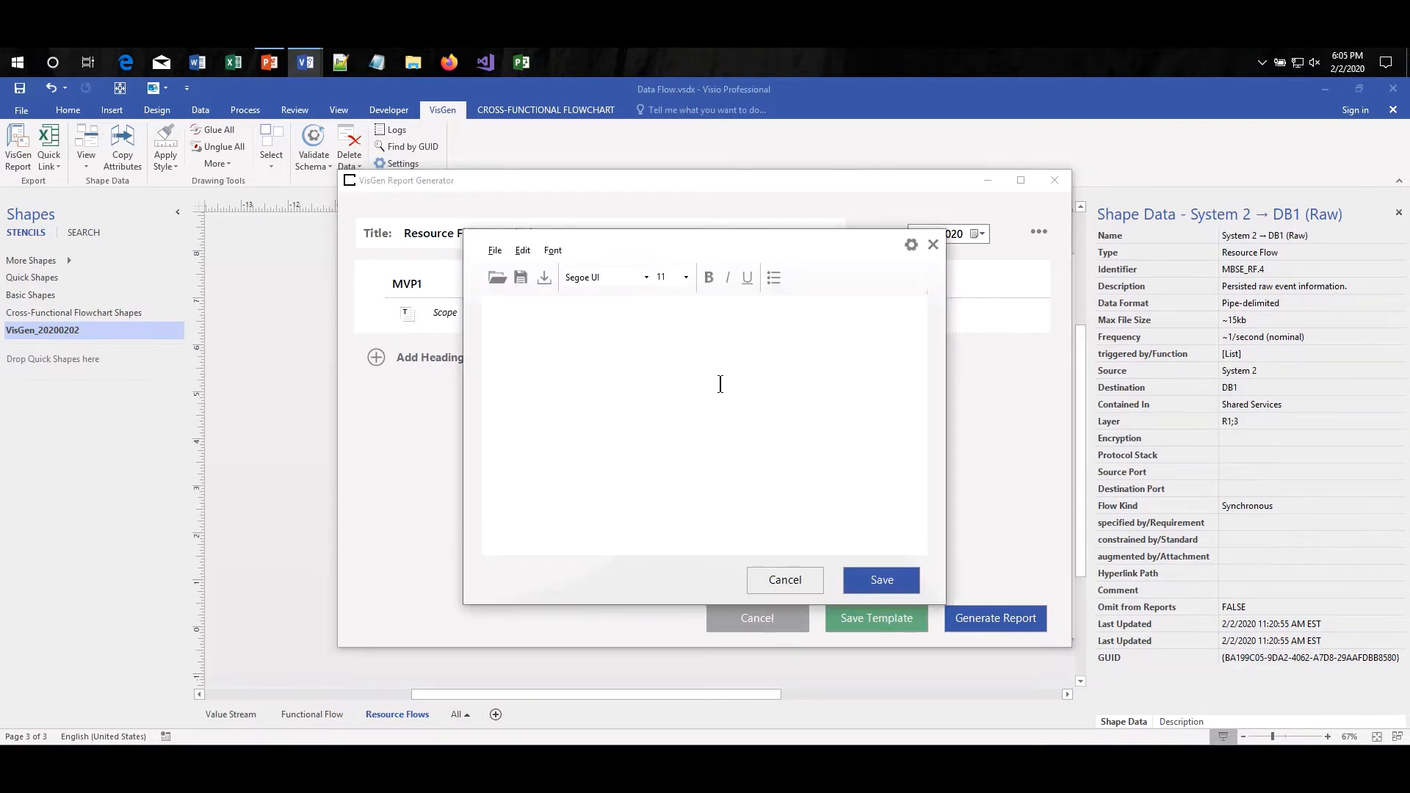
{"action": "key", "text": "ctrl+v"}
{"action": "left_click", "coordinate": [886, 580]}
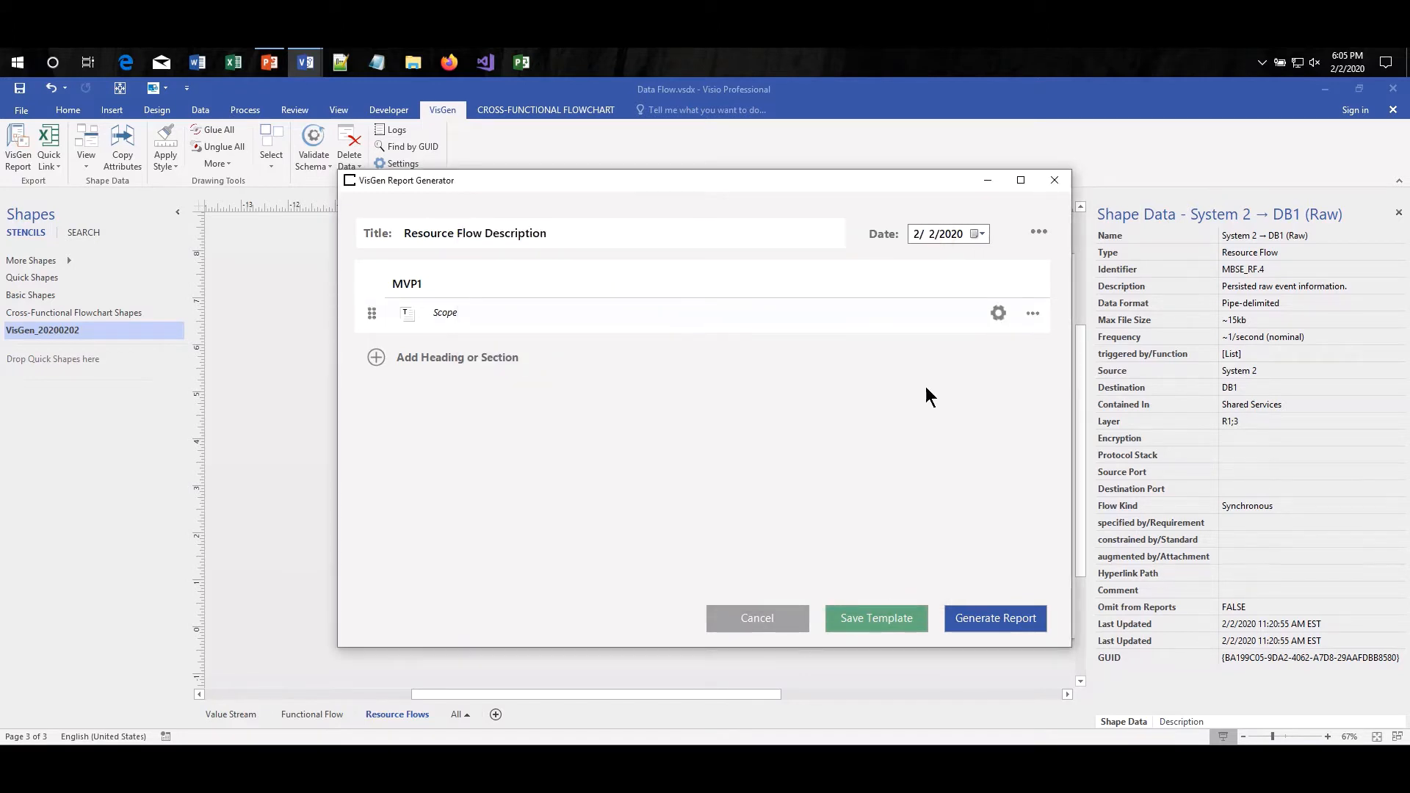
Step: Add a diagram item titled "Resource Flow Diagram" to the MVP1 section
{"action": "left_click", "coordinate": [962, 280]}
{"action": "left_click", "coordinate": [912, 326]}
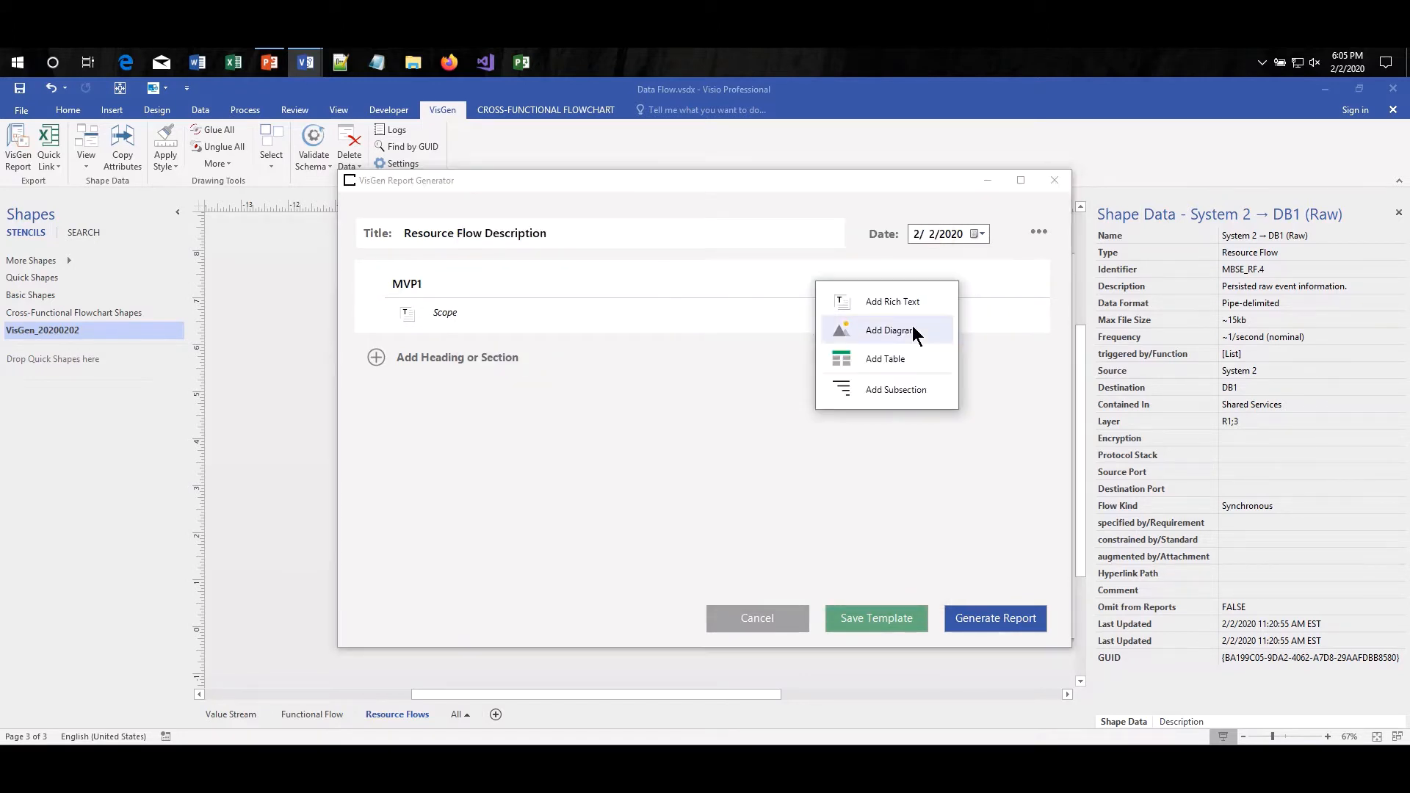
{"action": "double_click", "coordinate": [463, 340]}
{"action": "type", "text": "R"}
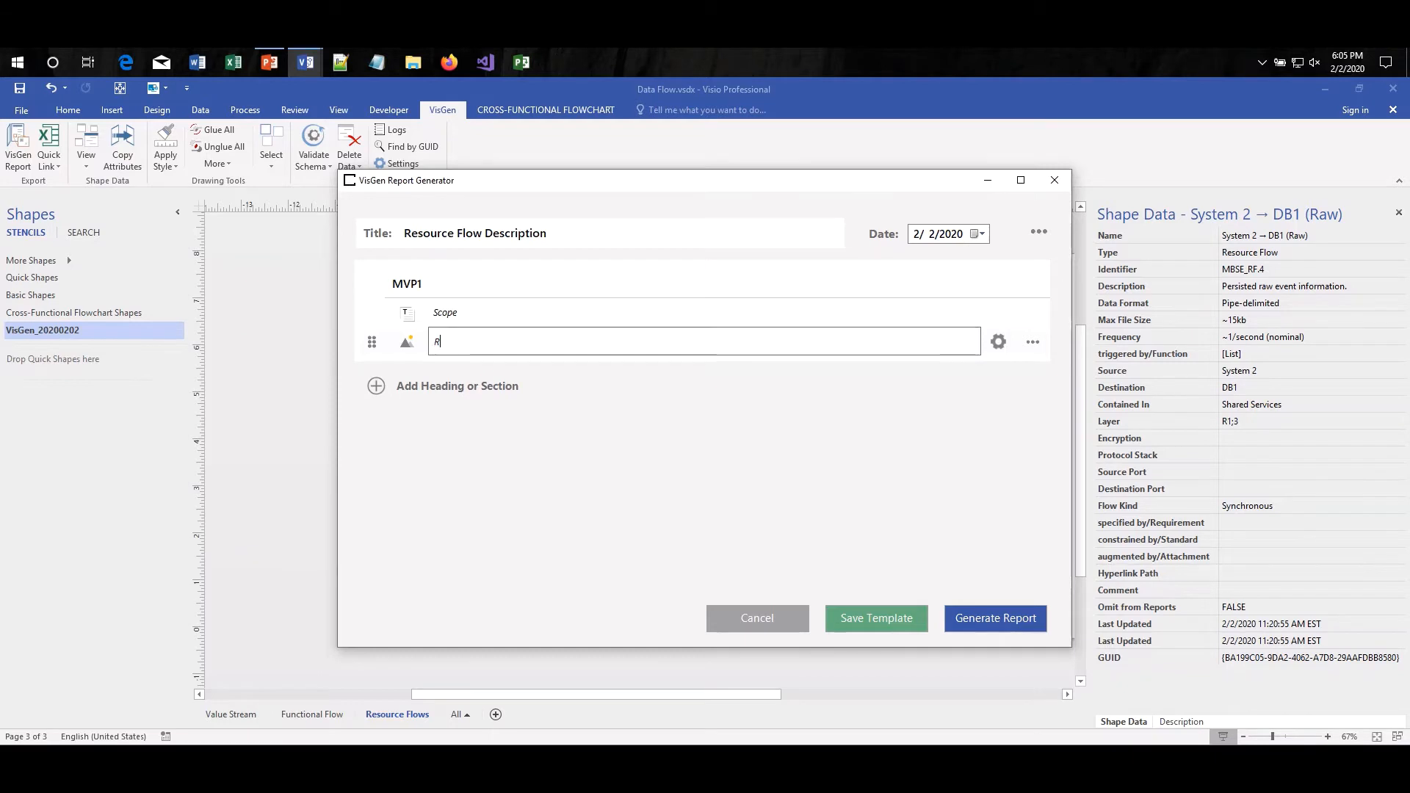
{"action": "type", "text": "esource Flow Diagram"}
Step: Preview the Functional Flow page for the diagram item, set it back to Resource Flows and save it with all layers included
{"action": "left_click", "coordinate": [999, 344]}
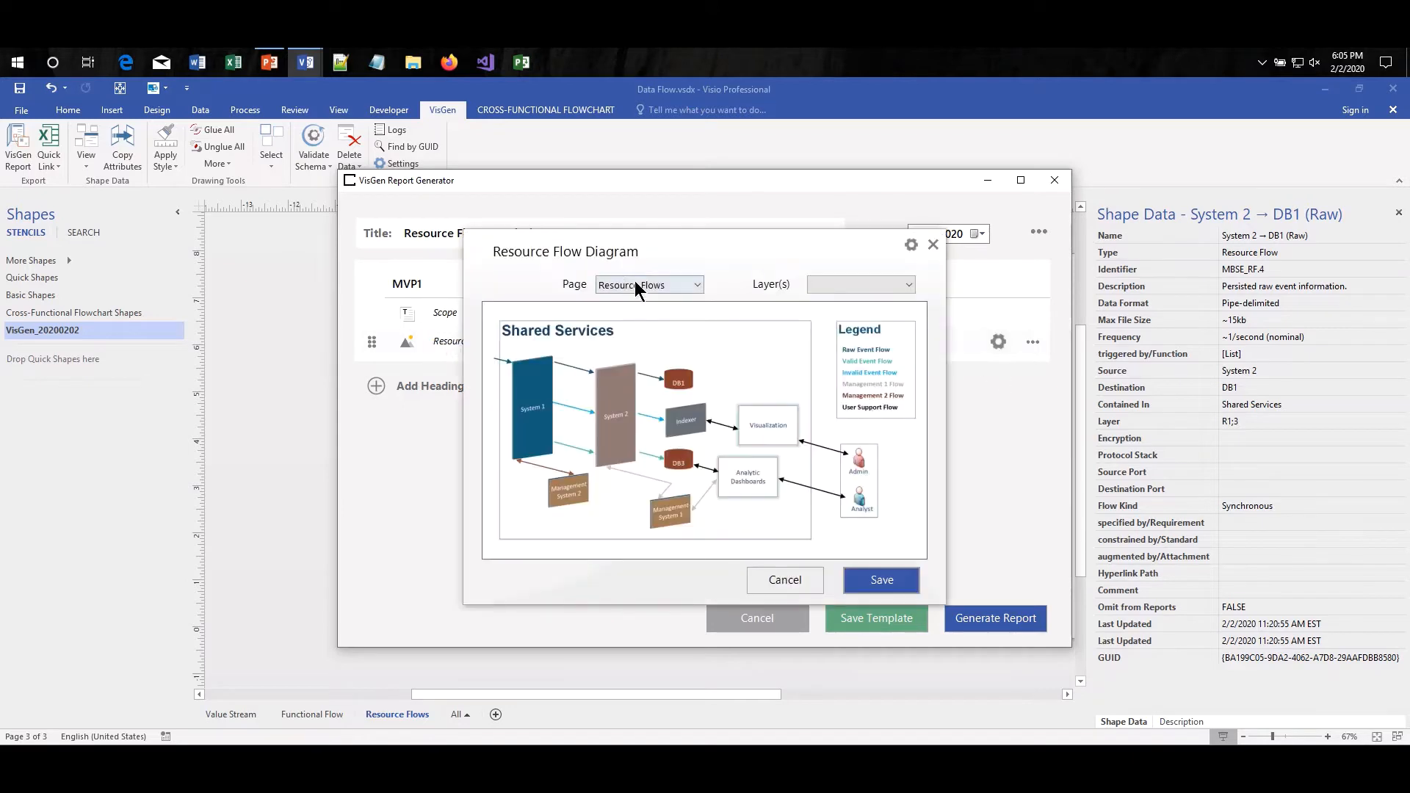
{"action": "left_click", "coordinate": [635, 284]}
{"action": "left_click", "coordinate": [641, 310]}
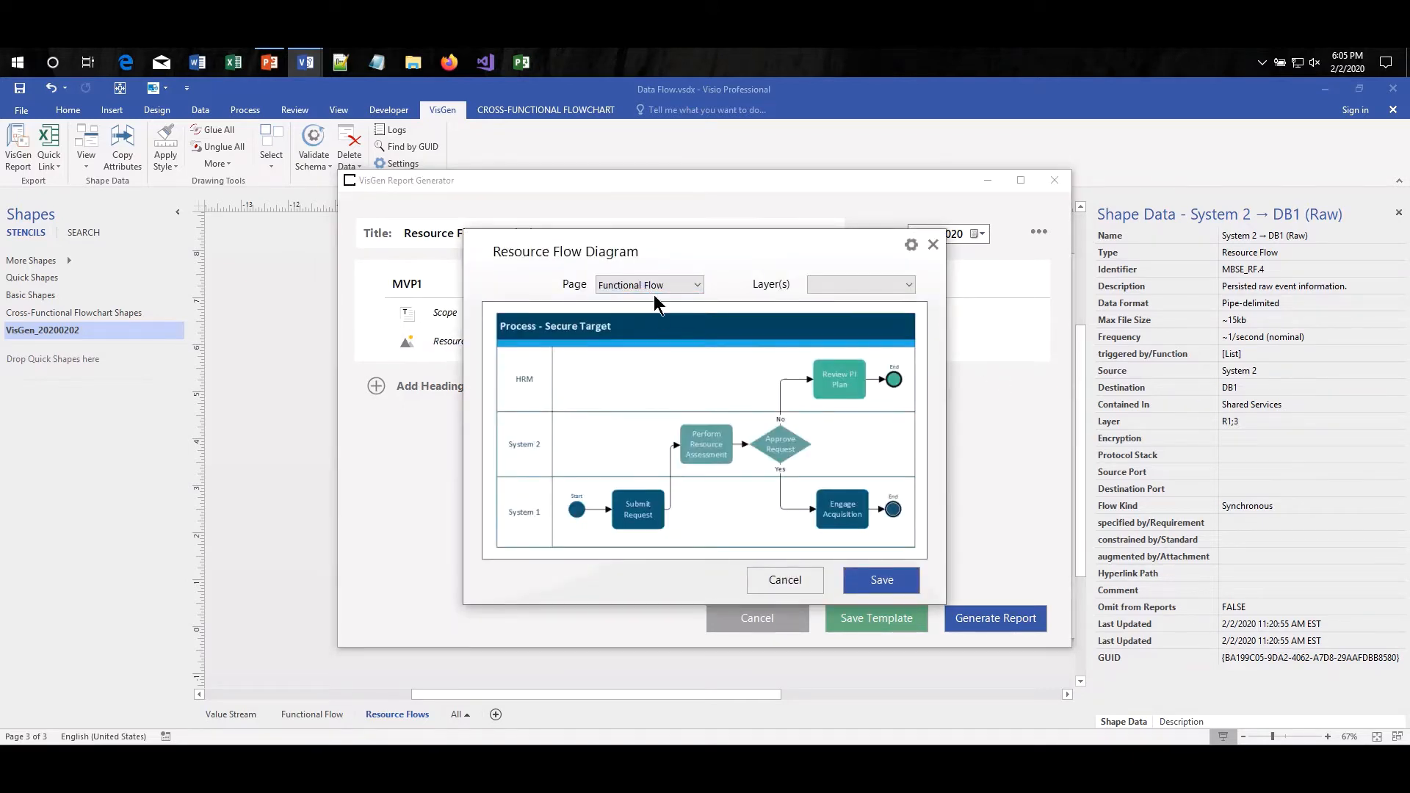
{"action": "left_click", "coordinate": [665, 287]}
{"action": "left_click", "coordinate": [651, 324]}
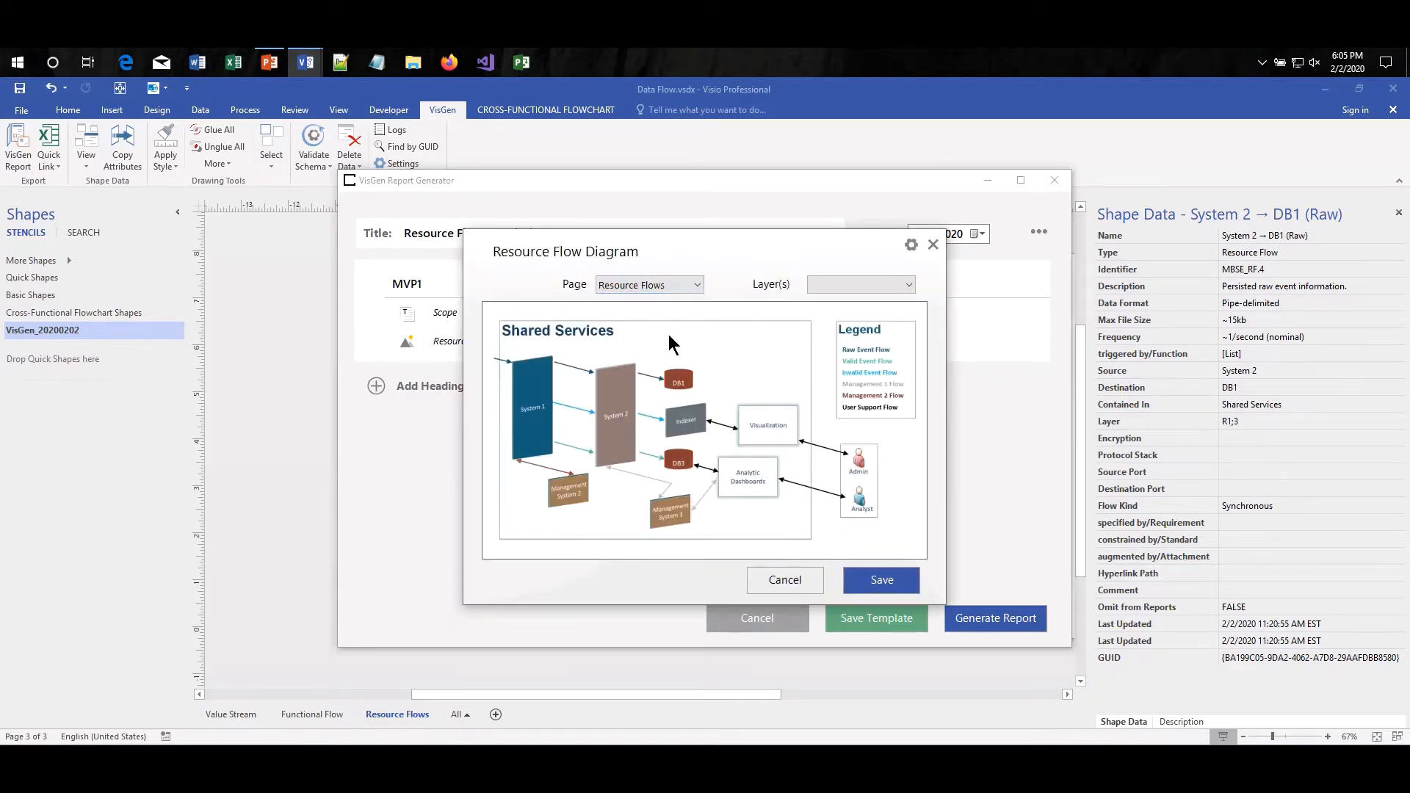
{"action": "left_click", "coordinate": [865, 286]}
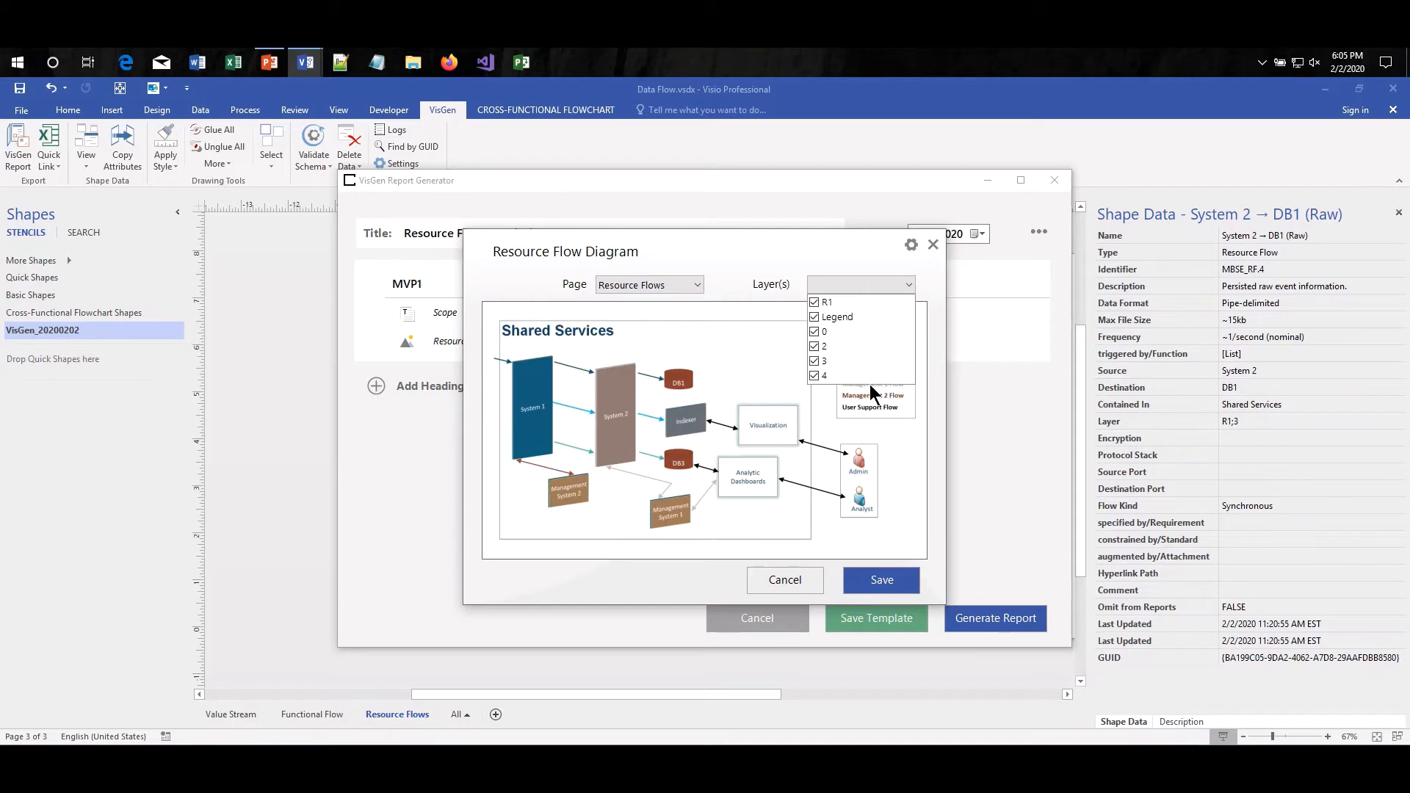
{"action": "left_click", "coordinate": [882, 579]}
Step: Add a table item captioned "Resource Flow Description" to the MVP1 section
{"action": "left_click", "coordinate": [964, 282]}
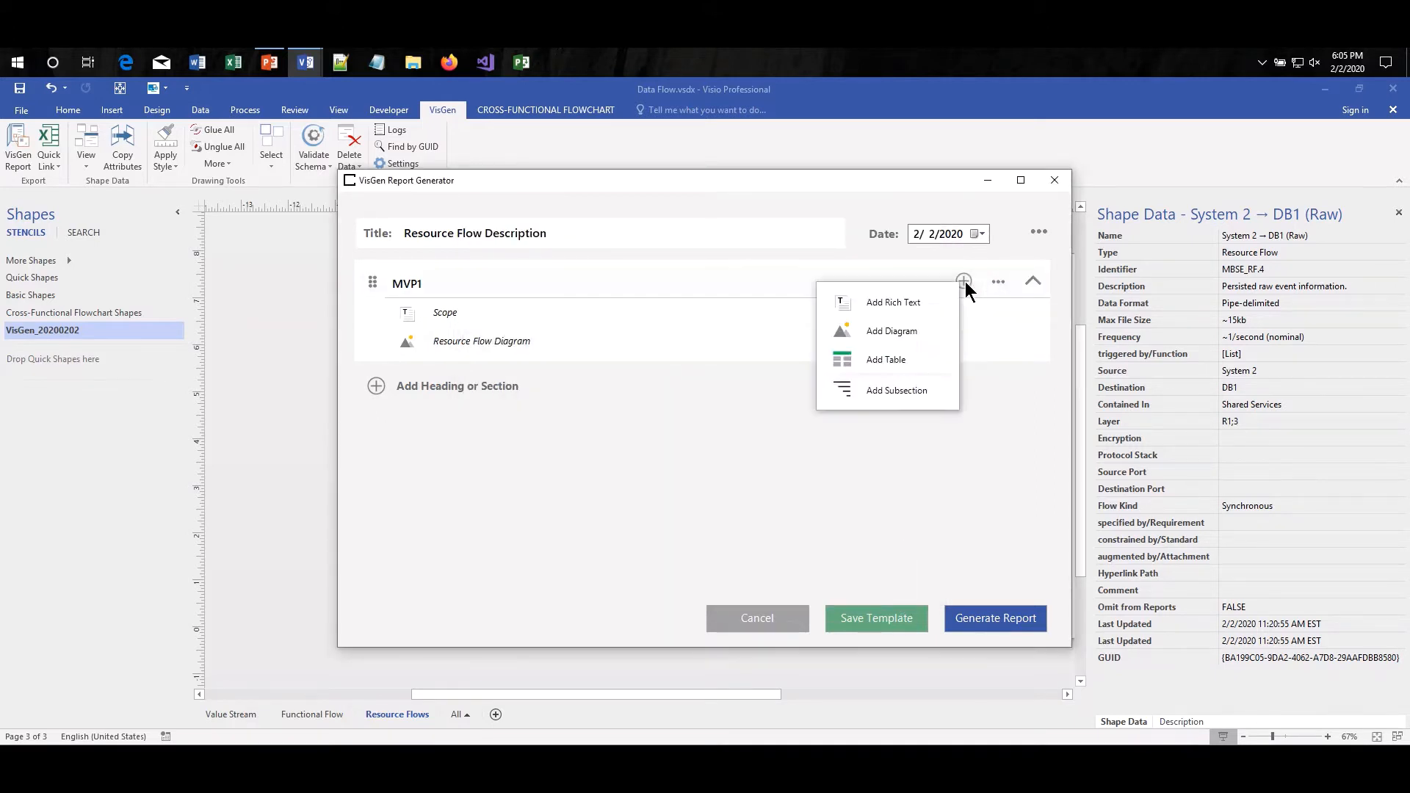
{"action": "left_click", "coordinate": [883, 358]}
{"action": "type", "text": "resou"}
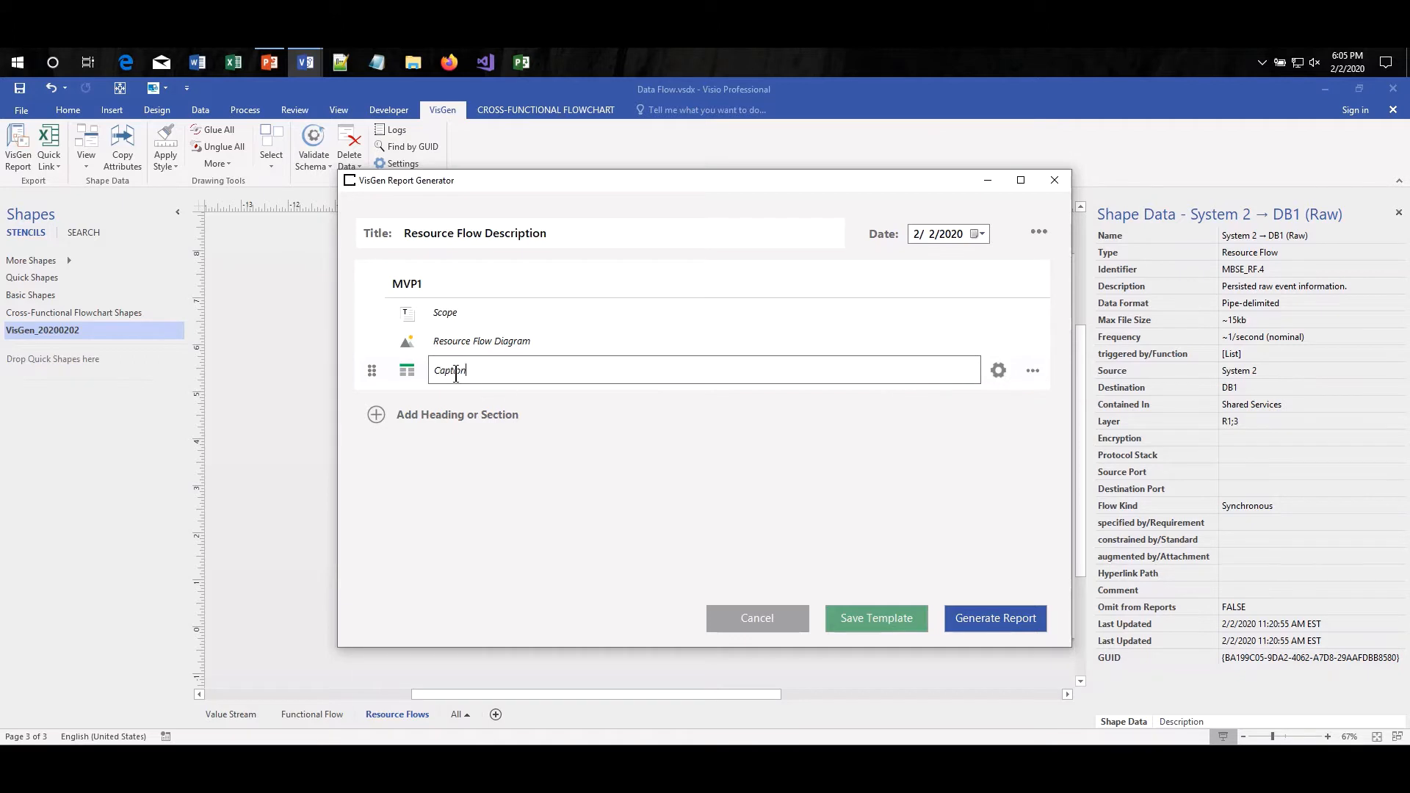
{"action": "key", "text": "ctrl+a"}
{"action": "type", "text": "Res"}
Step: Open the Resource Flow Description table's settings and set its table type to Connector
{"action": "left_click", "coordinate": [998, 372]}
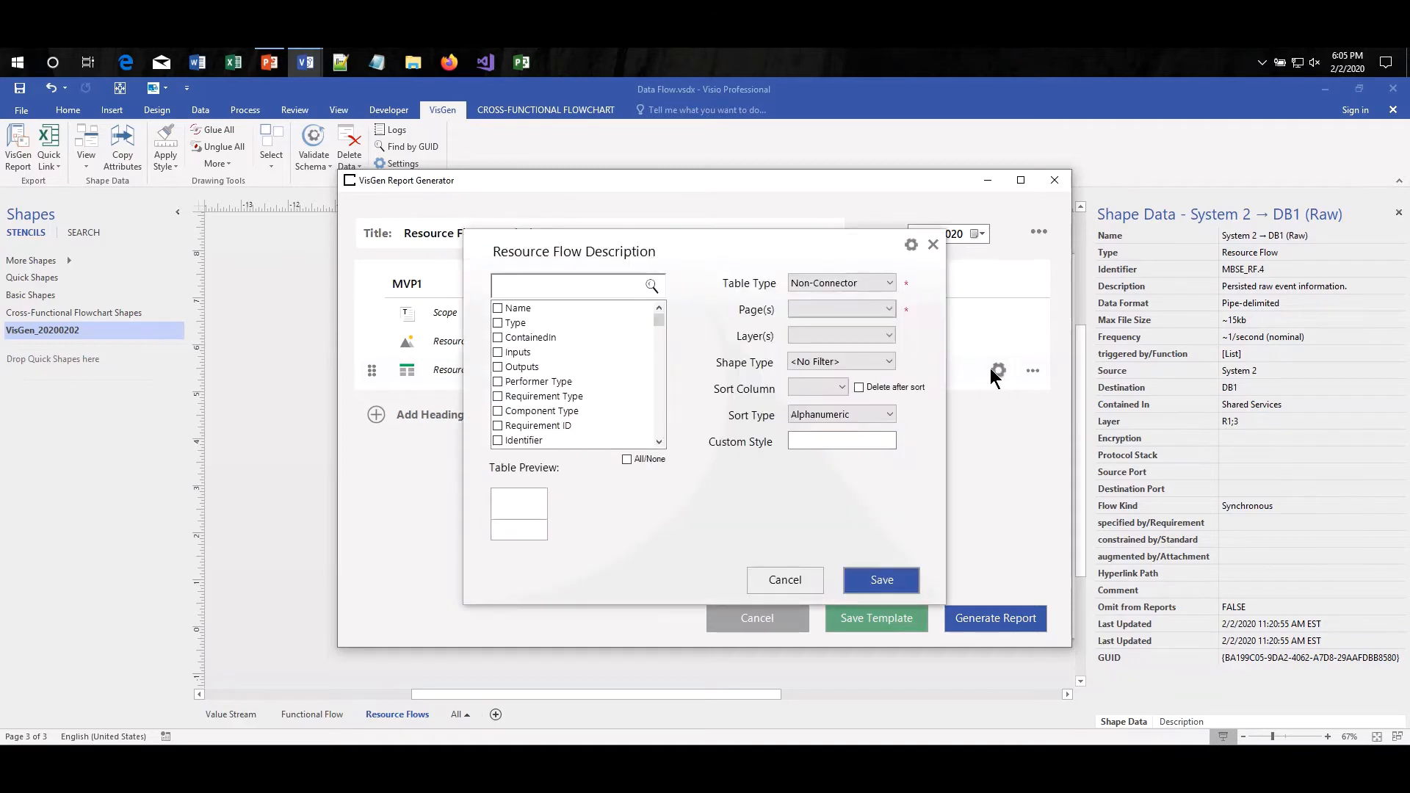
{"action": "left_click", "coordinate": [865, 283]}
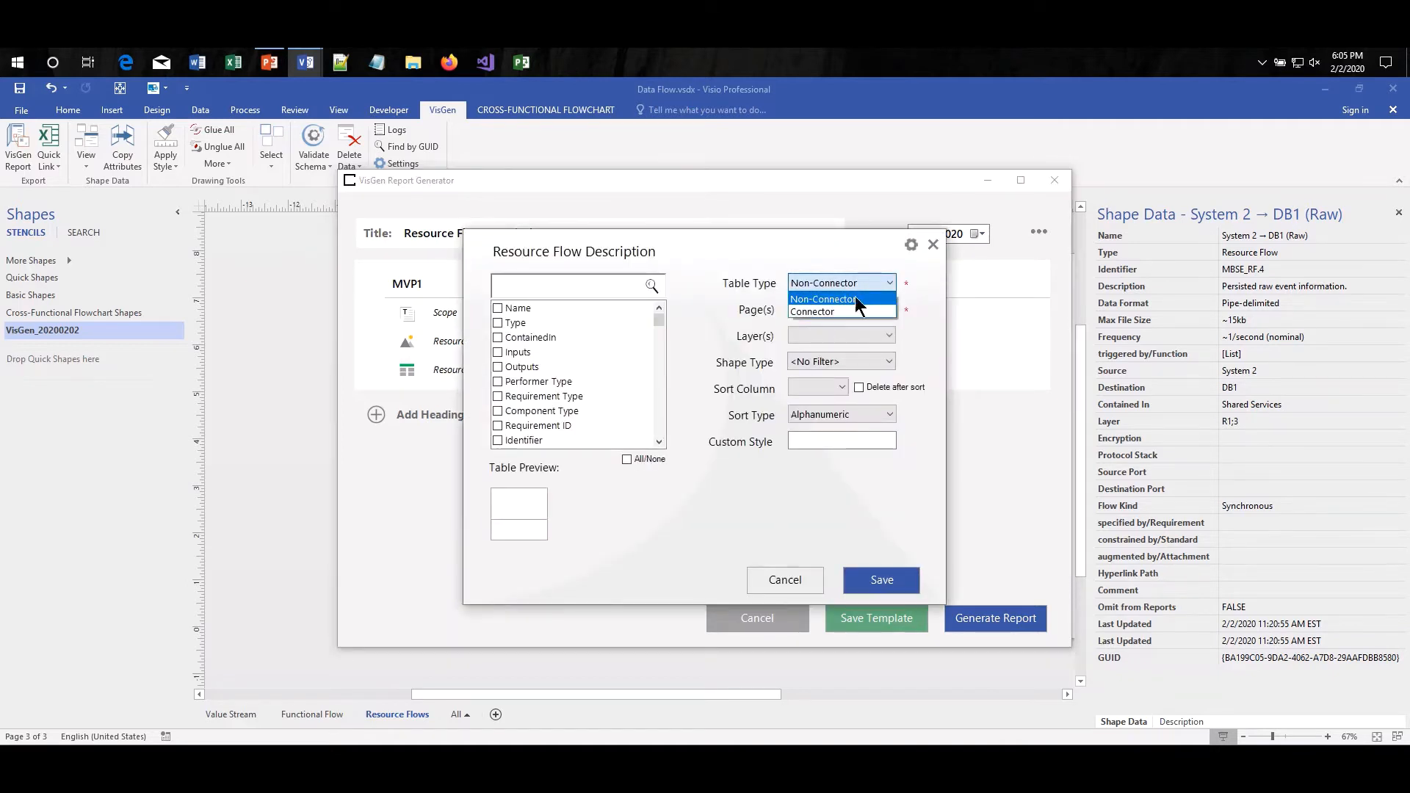
{"action": "left_click", "coordinate": [839, 311]}
Step: Include the Name, Description, Source and Destination attributes as columns of the table
{"action": "left_click", "coordinate": [562, 286]}
{"action": "type", "text": "Na"}
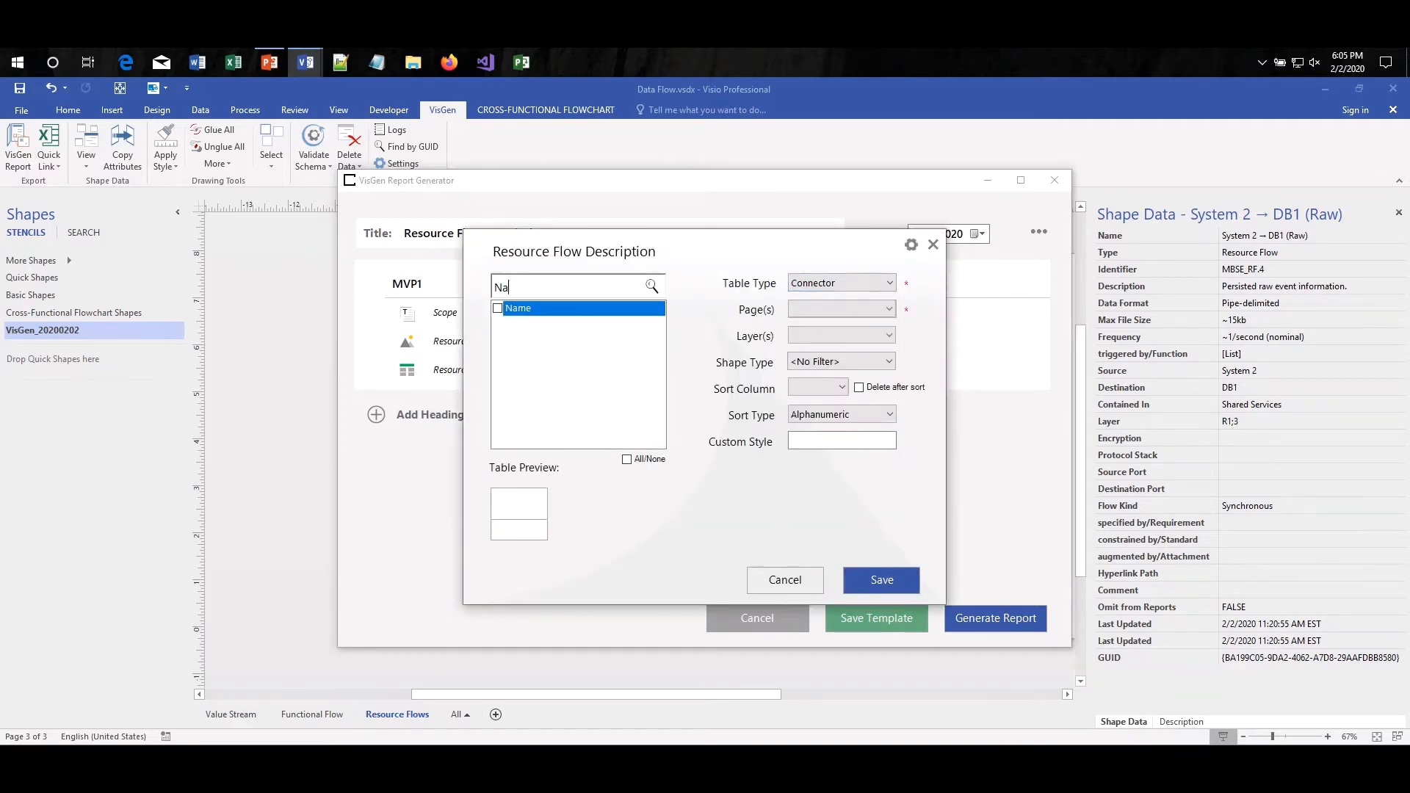
{"action": "type", "text": "me"}
{"action": "key", "text": "Return"}
{"action": "type", "text": "Desc"}
{"action": "key", "text": "Return"}
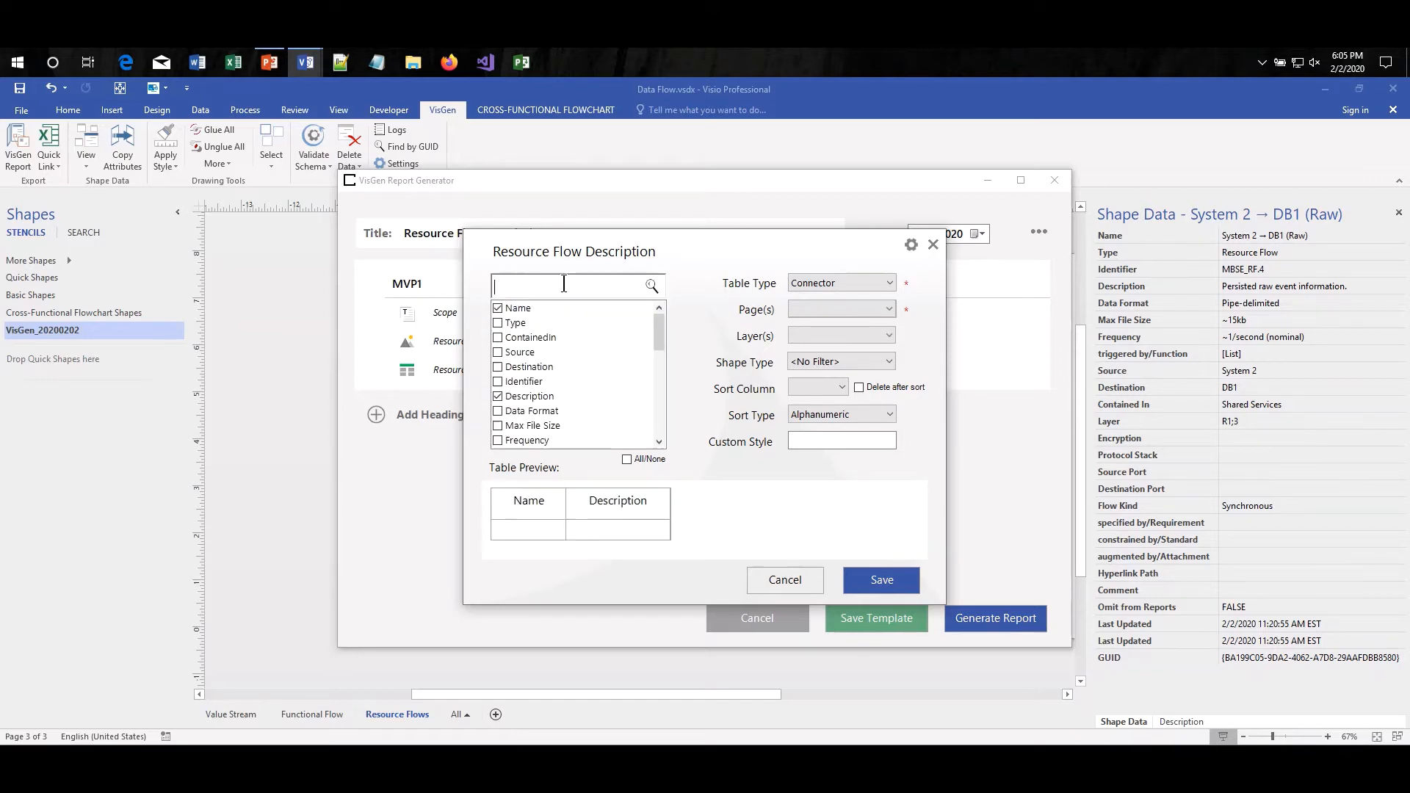
{"action": "type", "text": "So"}
{"action": "key", "text": "Return"}
{"action": "type", "text": "Dest"}
{"action": "key", "text": "Return"}
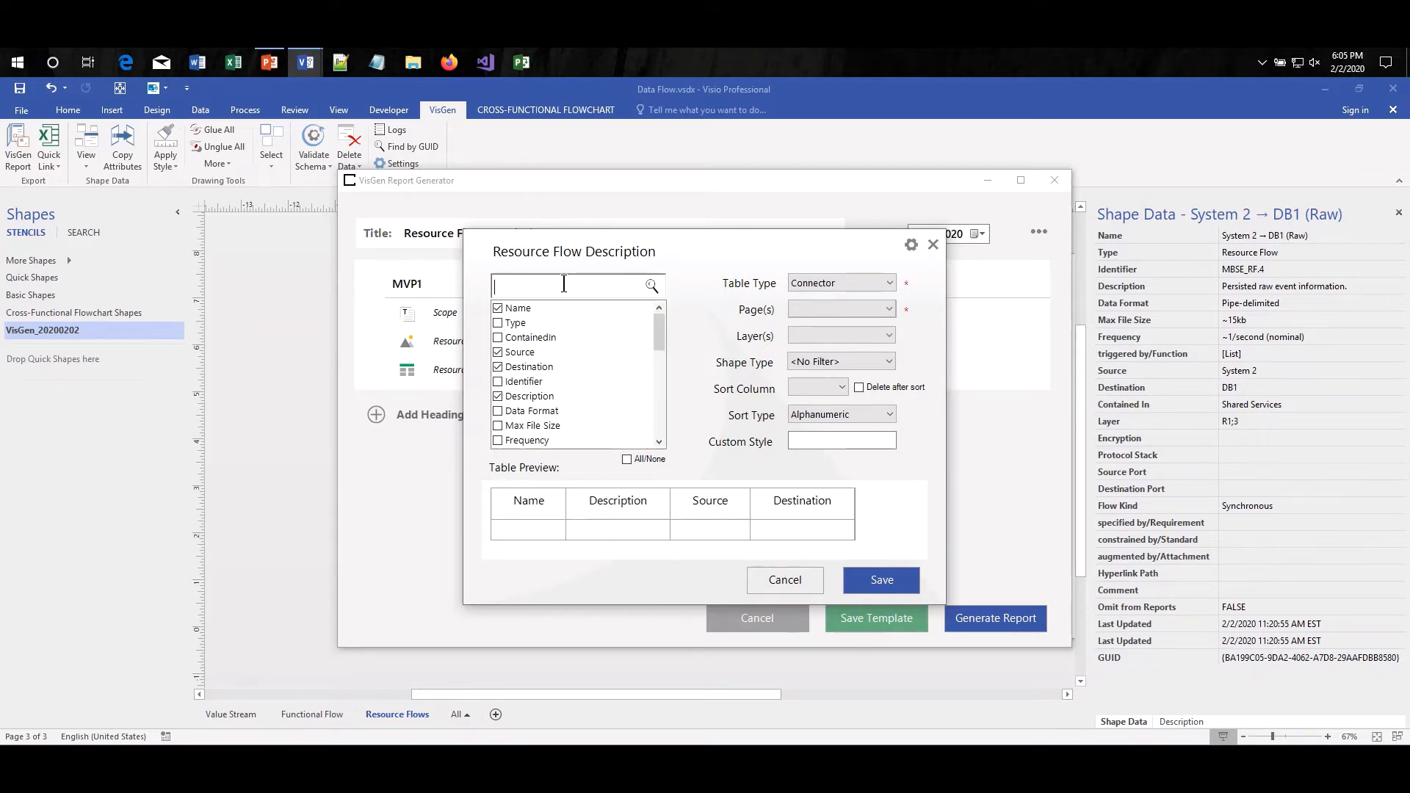
Step: Add the Protocol Stack, Frequency and Max File Size columns to the table
{"action": "type", "text": "Pr"}
{"action": "key", "text": "Return"}
{"action": "type", "text": "Fre"}
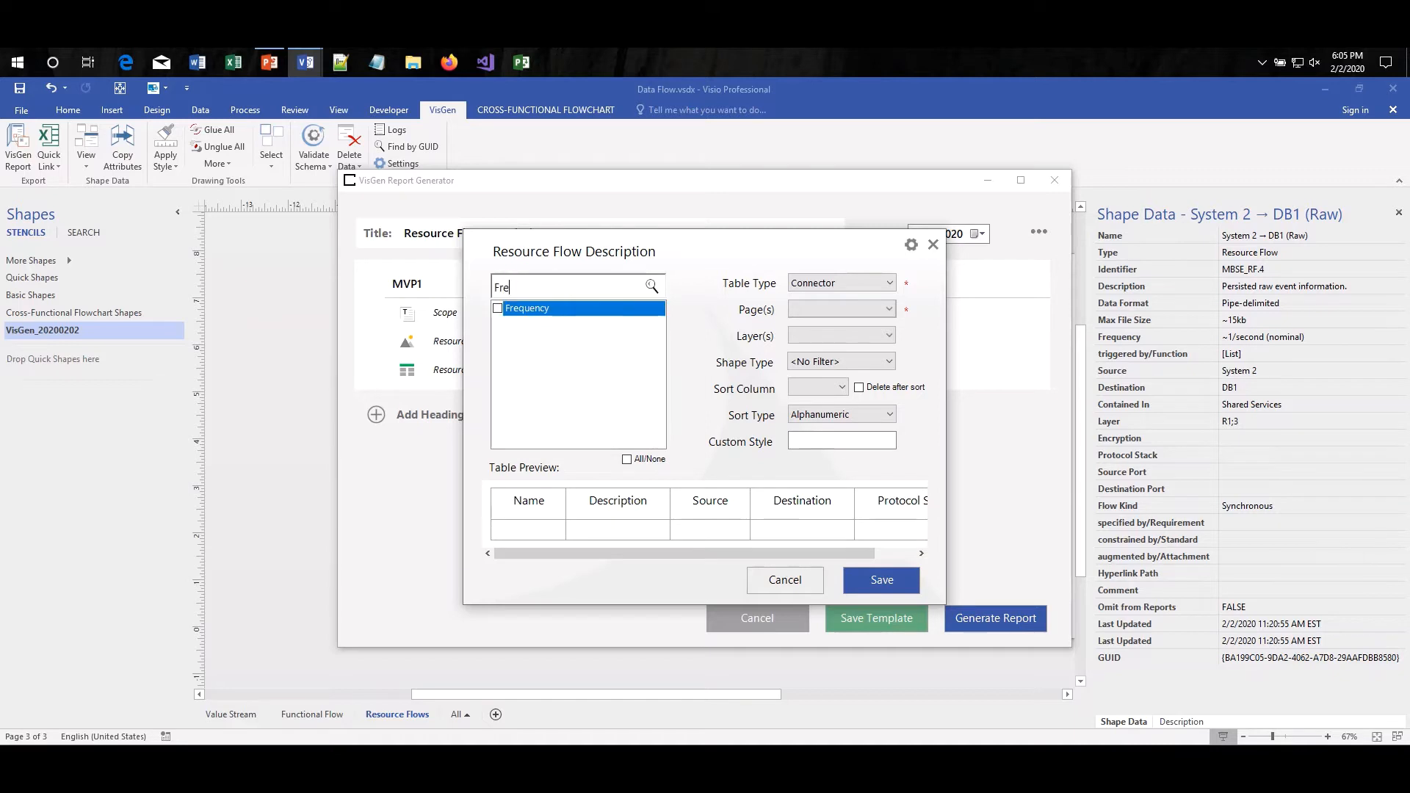
{"action": "key", "text": "Return"}
{"action": "type", "text": "Ma"}
{"action": "key", "text": "Return"}
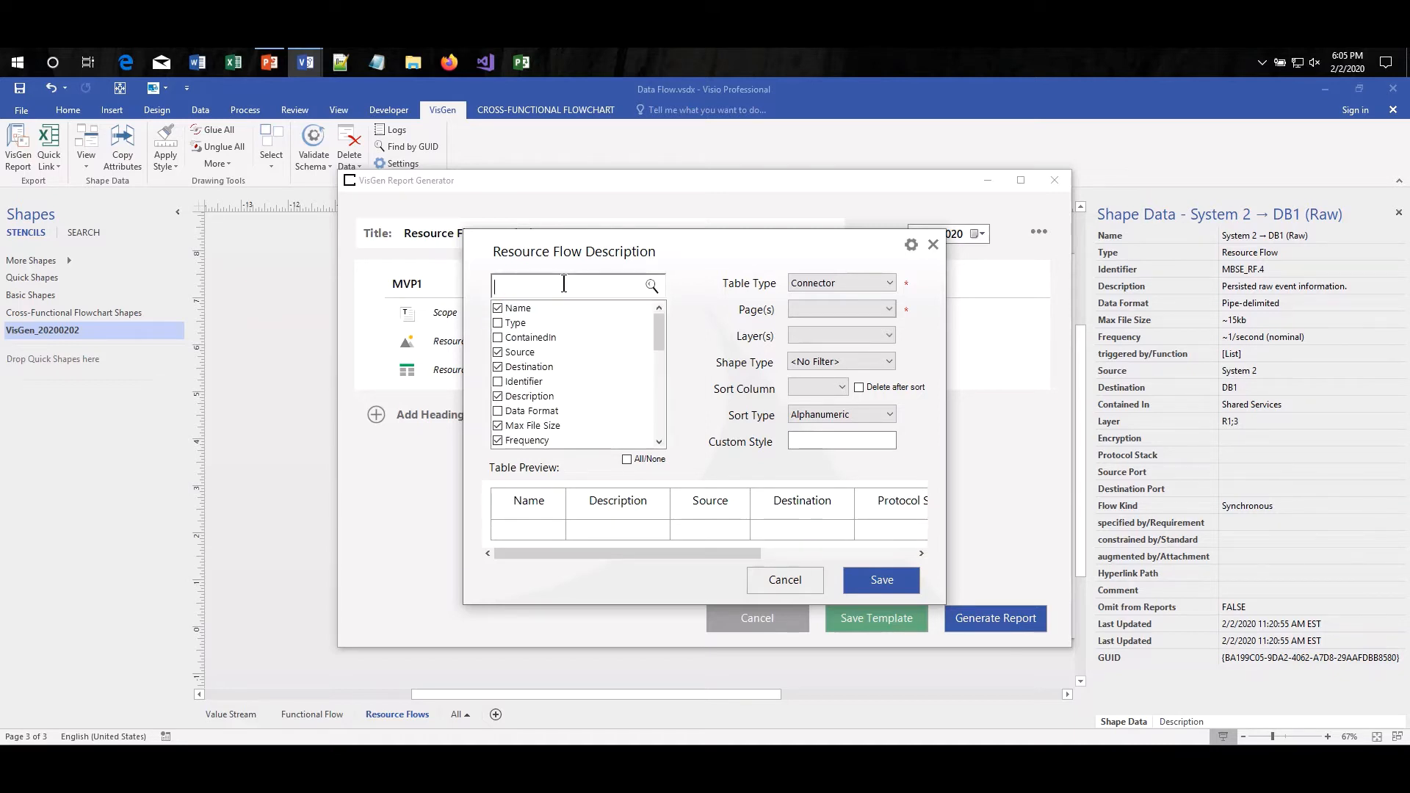
Step: Add the Encryption and triggered by/Function columns to the table
{"action": "type", "text": "Env"}
{"action": "key", "text": "BackSpace"}
{"action": "type", "text": "c"}
{"action": "key", "text": "Return"}
{"action": "type", "text": "tr"}
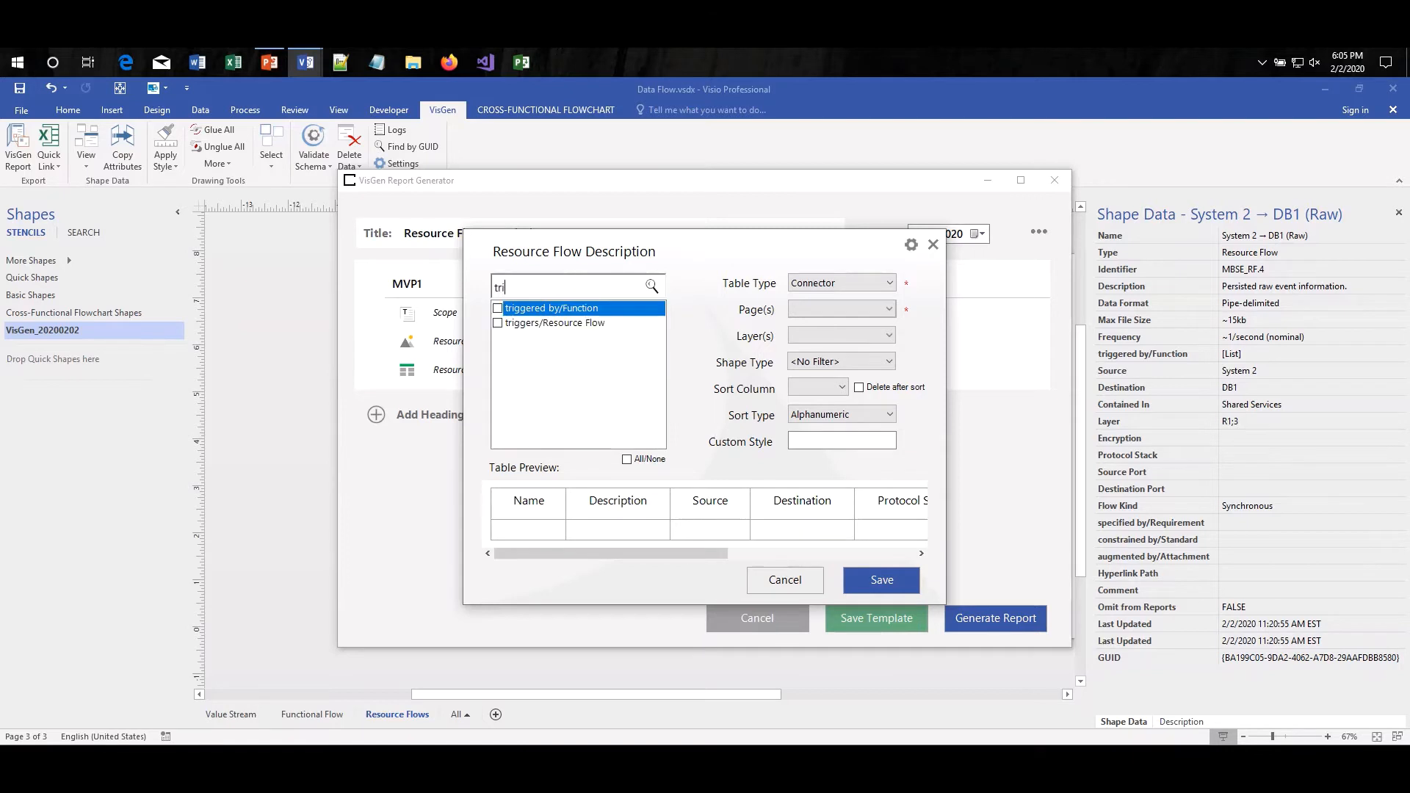
{"action": "type", "text": "i"}
{"action": "key", "text": "Return"}
Step: Examine the table's page, layer, shape type, sort column and sort type options
{"action": "left_click", "coordinate": [837, 308]}
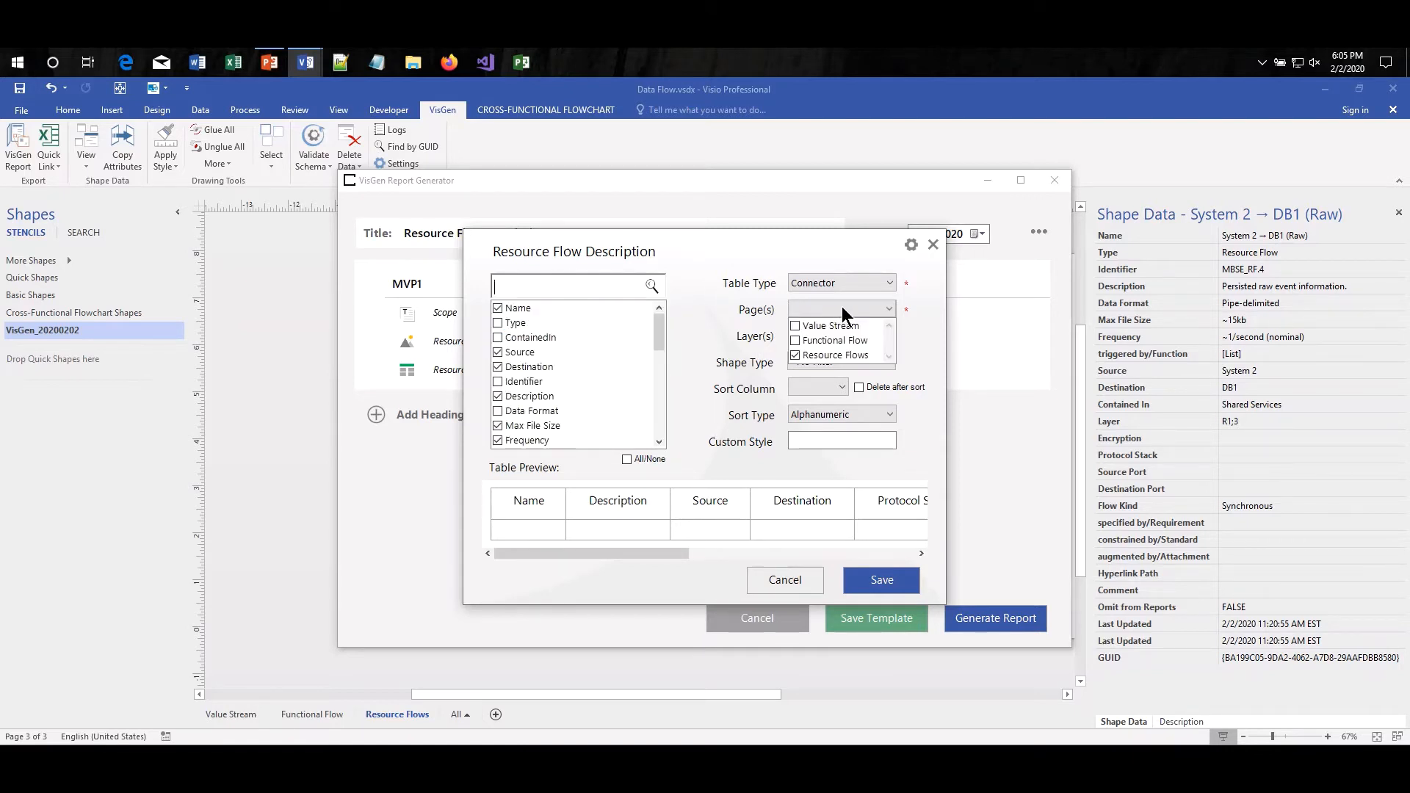
{"action": "left_click", "coordinate": [840, 309]}
{"action": "left_click", "coordinate": [857, 334]}
{"action": "left_click", "coordinate": [856, 332]}
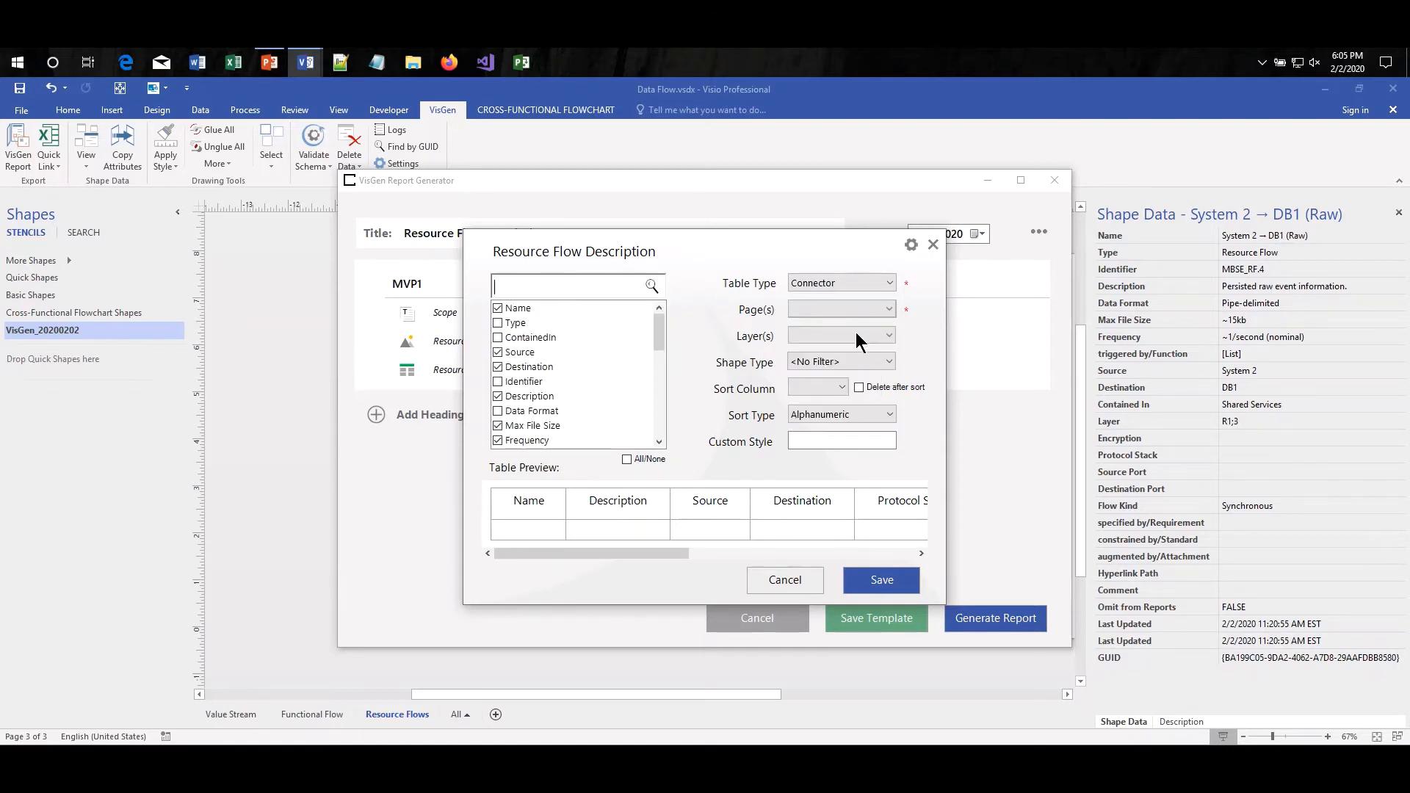
{"action": "left_click", "coordinate": [843, 359]}
{"action": "left_click", "coordinate": [843, 358]}
{"action": "left_click", "coordinate": [830, 389]}
{"action": "left_click", "coordinate": [828, 386]}
{"action": "left_click", "coordinate": [841, 414]}
{"action": "left_click", "coordinate": [830, 428]}
Step: Set the table's custom style to "Colorful Shading - Accent 4"
{"action": "left_click", "coordinate": [815, 439]}
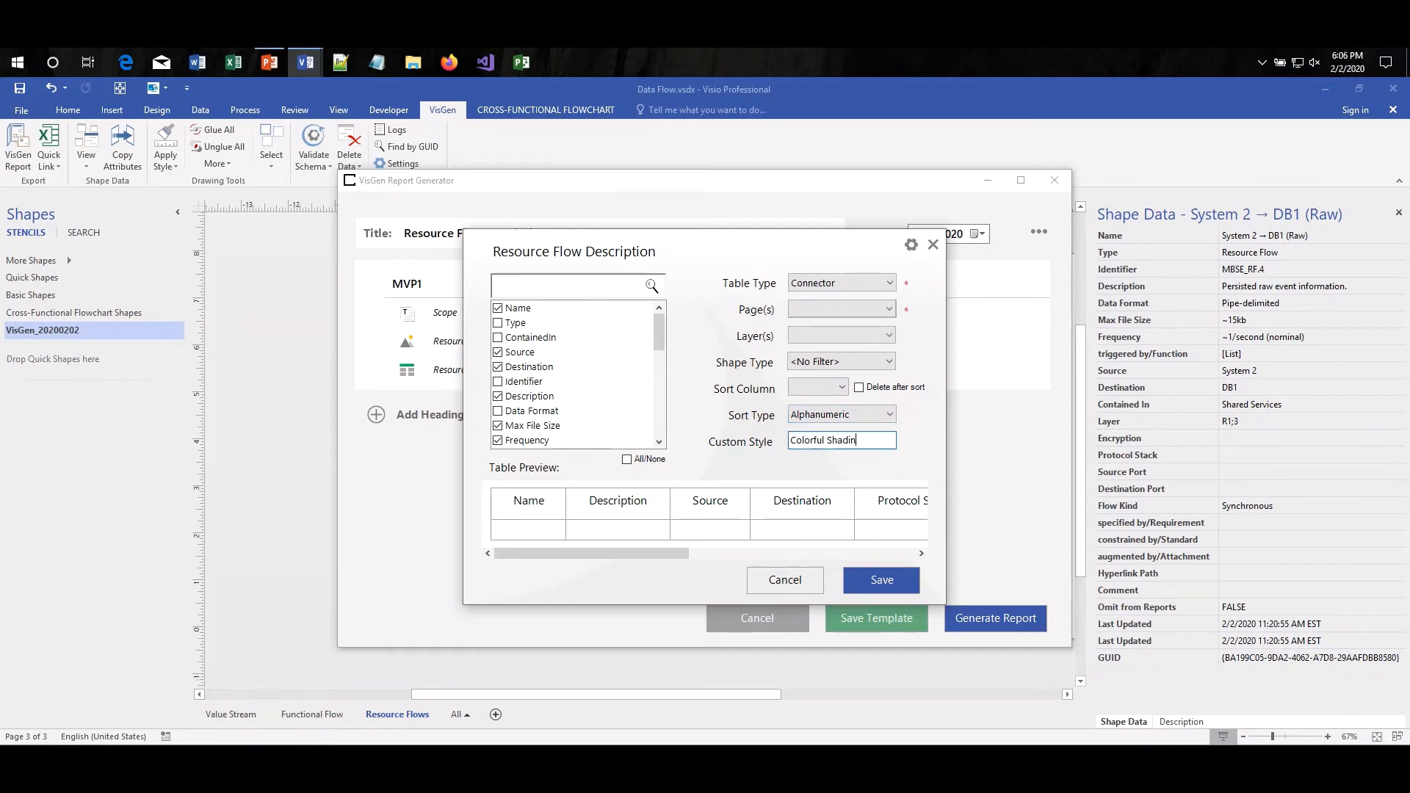
{"action": "type", "text": "cent 4"}
Step: Set the table's page to Tabloid size in landscape orientation and save the table settings
{"action": "left_click", "coordinate": [912, 247]}
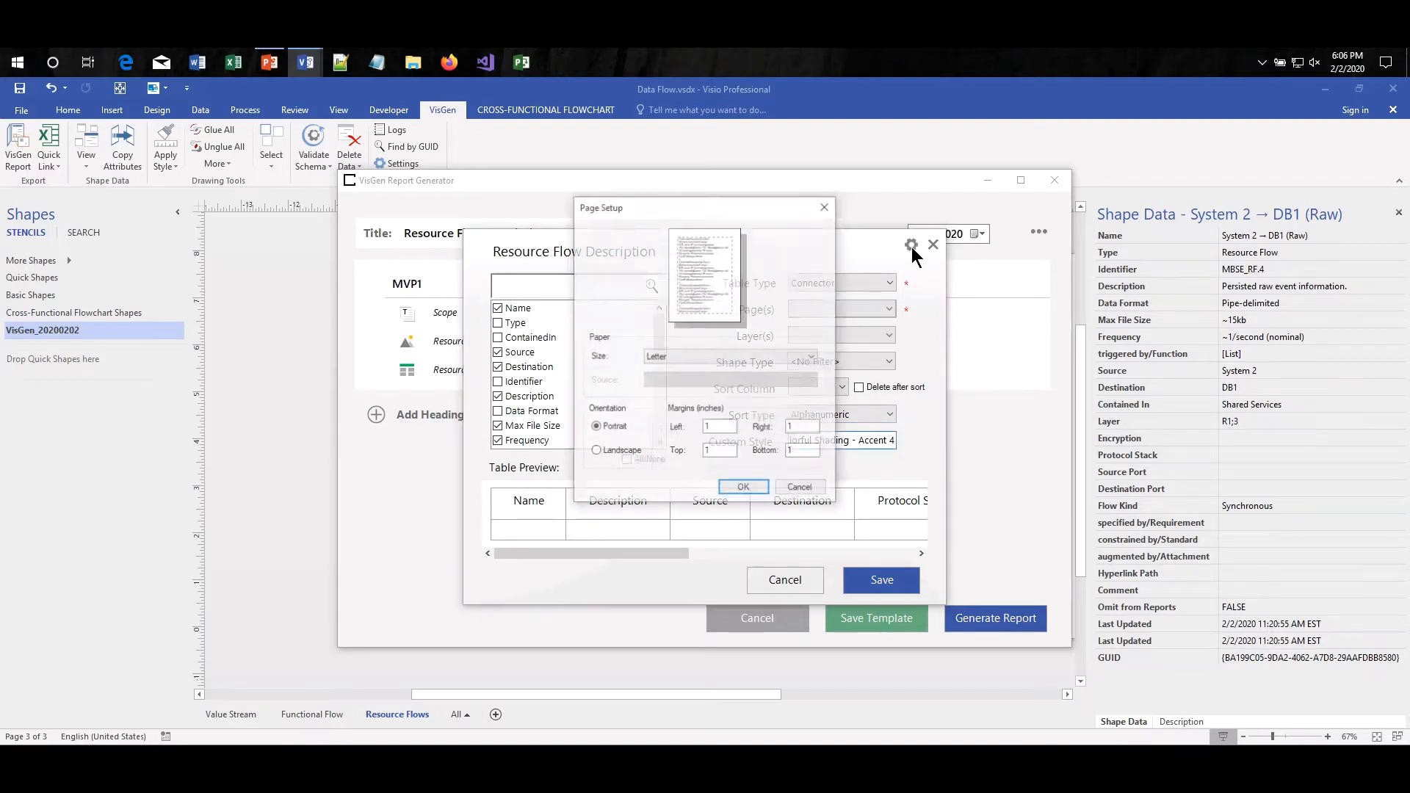
{"action": "left_click", "coordinate": [739, 356]}
{"action": "left_click", "coordinate": [673, 455]}
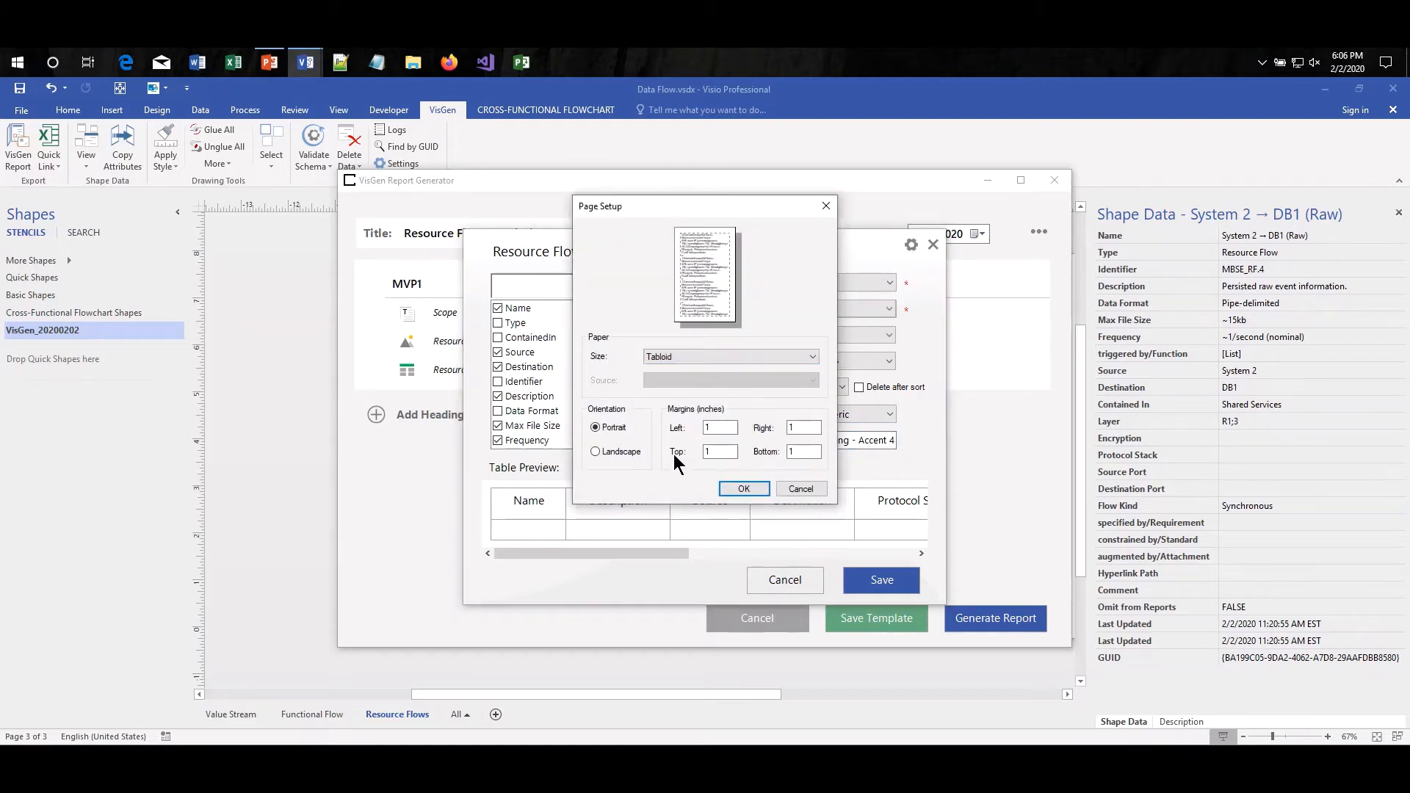
{"action": "left_click", "coordinate": [619, 453]}
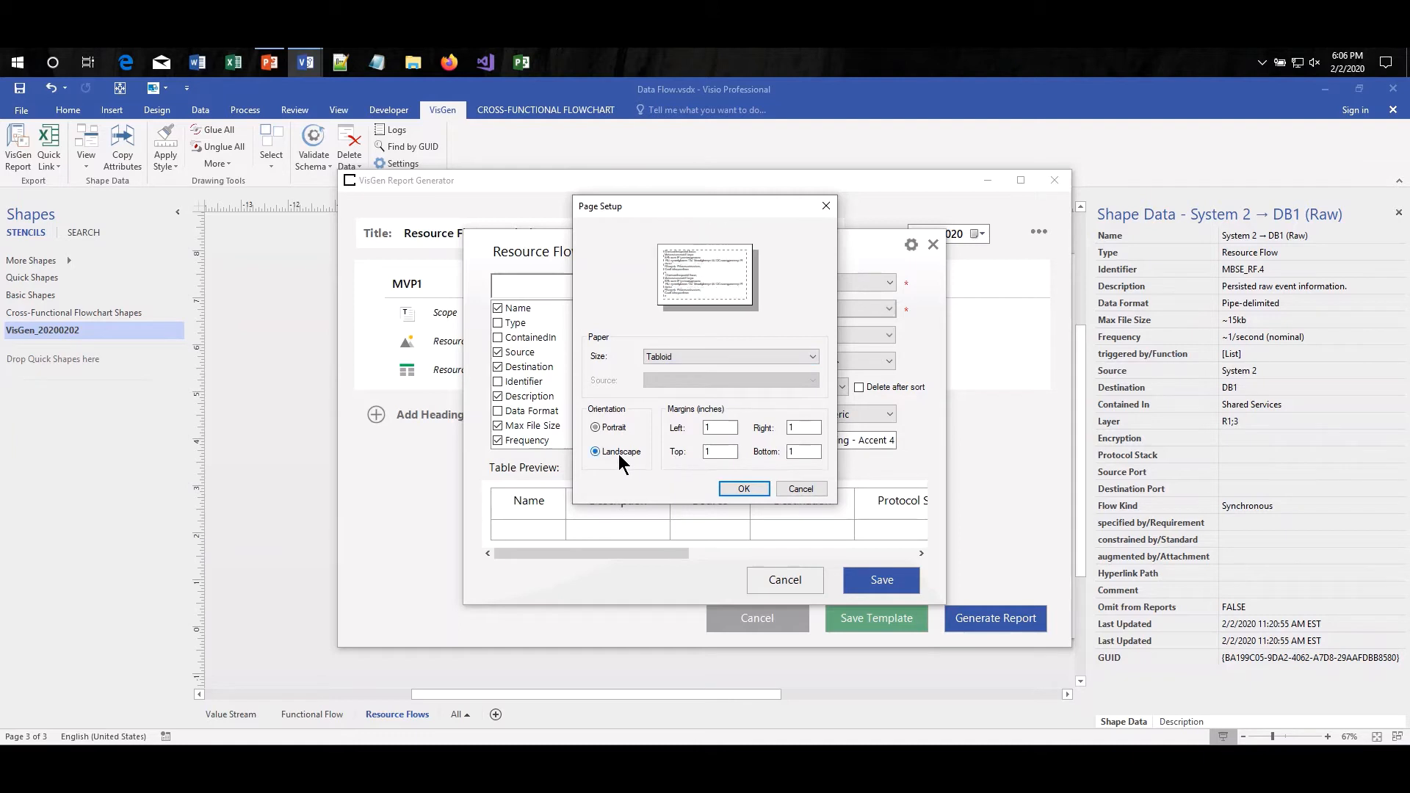
{"action": "left_click", "coordinate": [743, 489]}
{"action": "left_click", "coordinate": [897, 579]}
Step: Generate the report as a Microsoft Word document and review its resource flow table
{"action": "left_click", "coordinate": [1024, 619]}
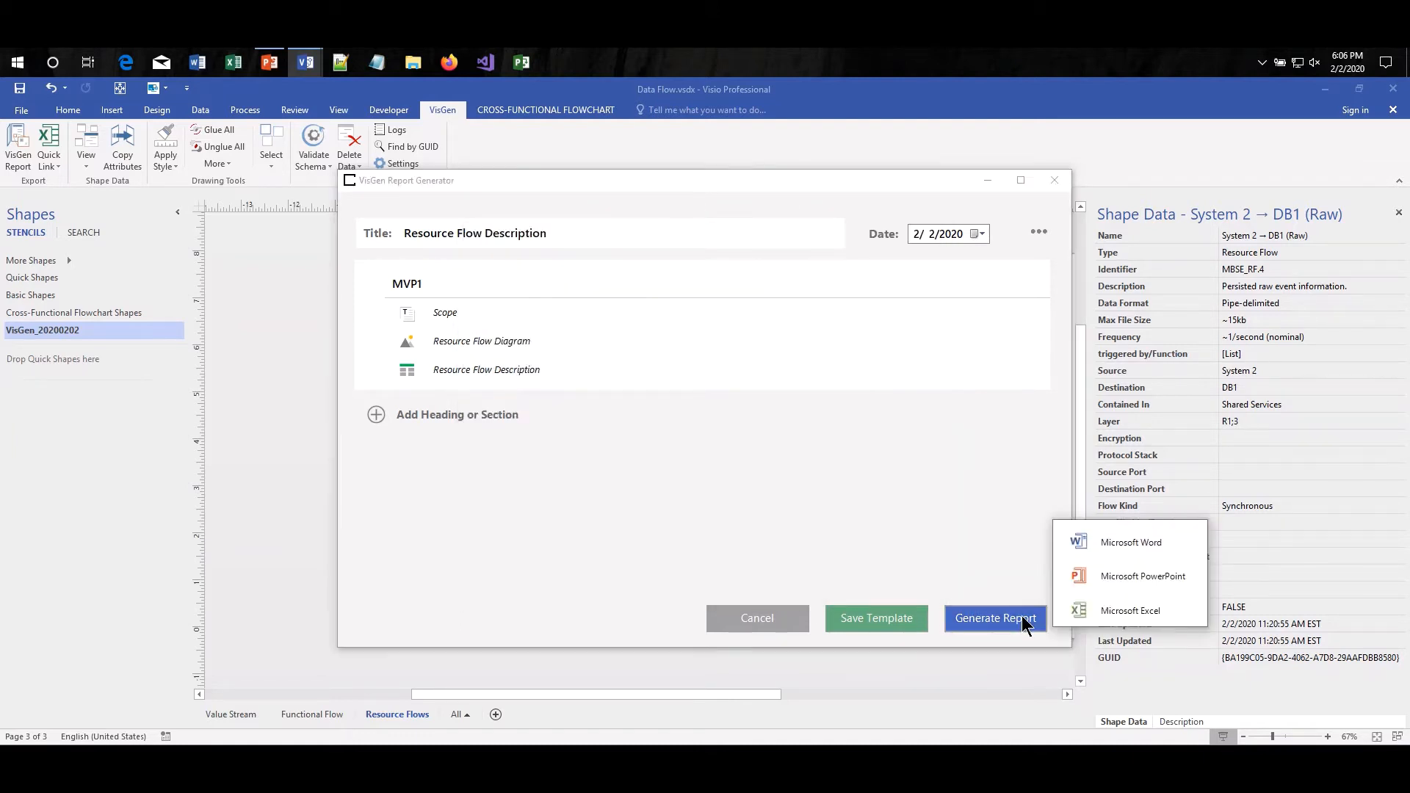
{"action": "left_click", "coordinate": [1169, 544]}
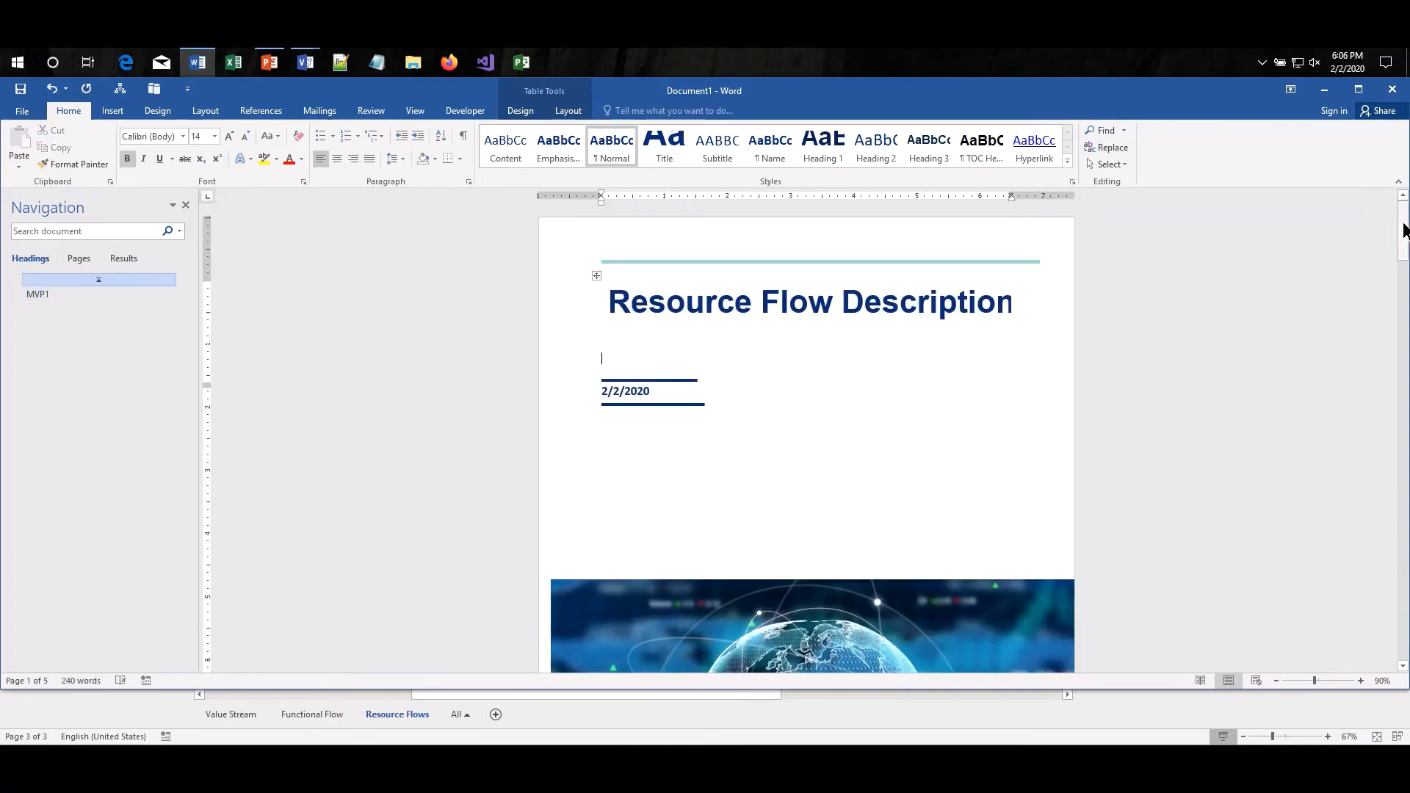
{"action": "left_click_drag", "start_coordinate": [1401, 220], "coordinate": [1399, 605]}
{"action": "left_click_drag", "start_coordinate": [1171, 307], "coordinate": [1184, 526]}
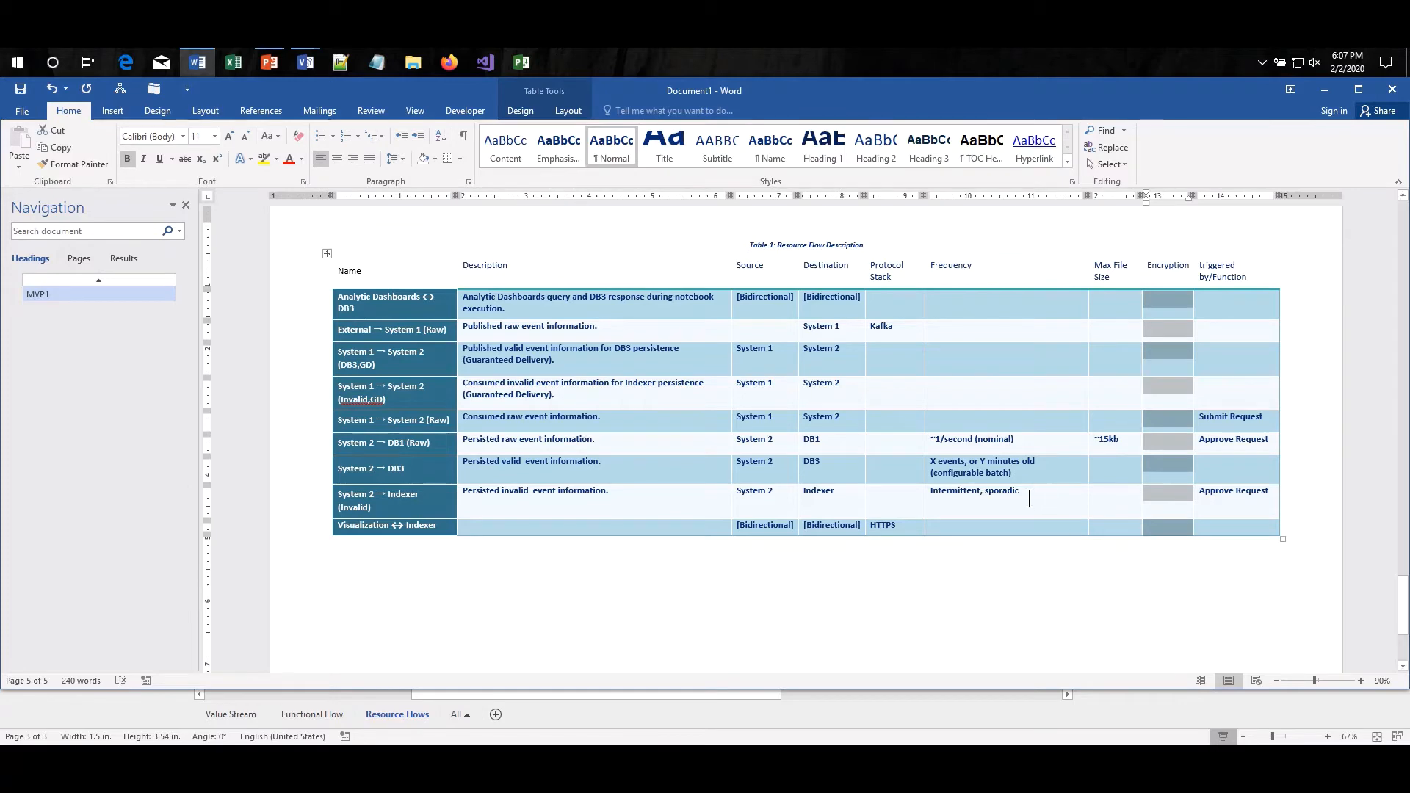
{"action": "scroll", "coordinate": [1029, 498], "scroll_direction": "up", "scroll_amount": 7}
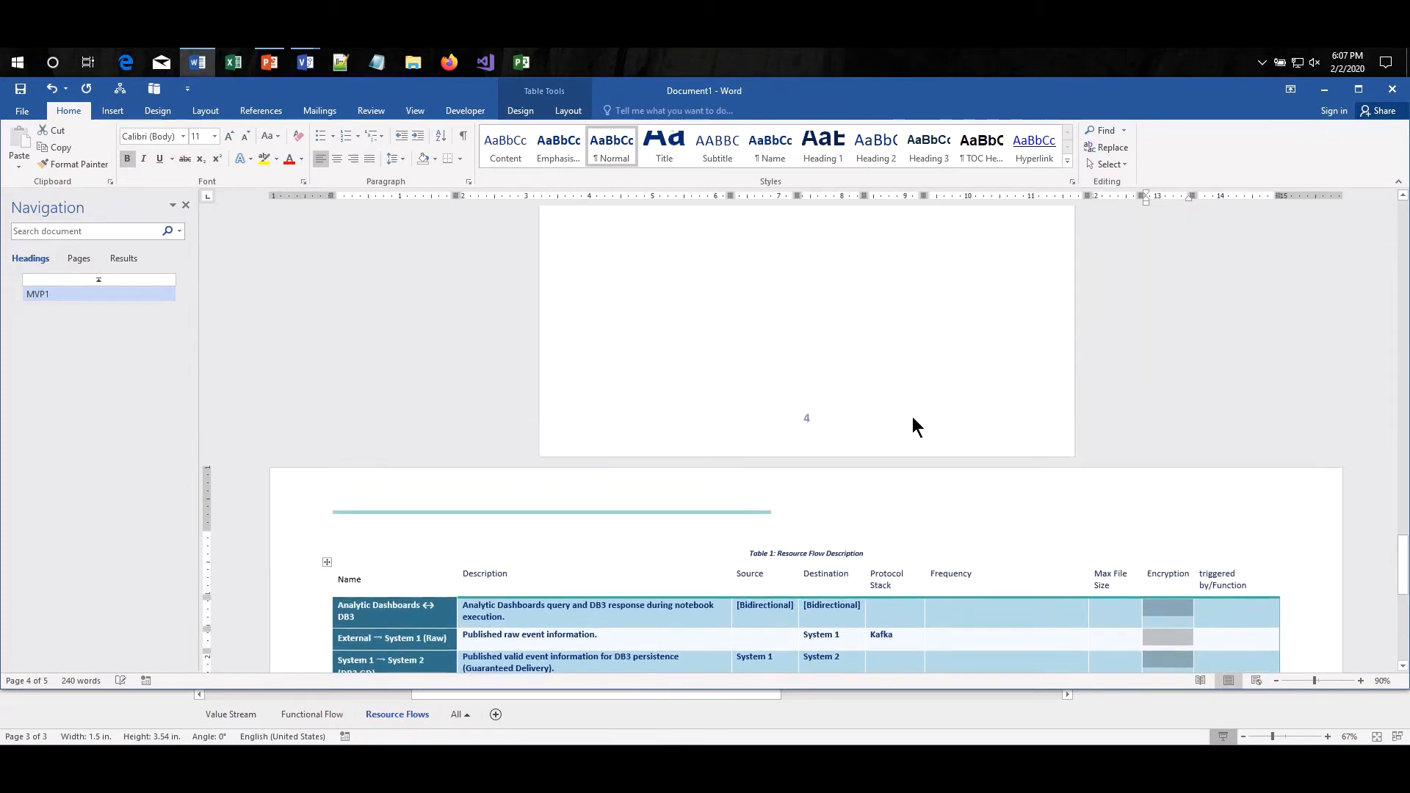
Step: Close the generated Word document without saving, return to the Visio drawing and deselect all its shapes
{"action": "left_click", "coordinate": [1392, 89]}
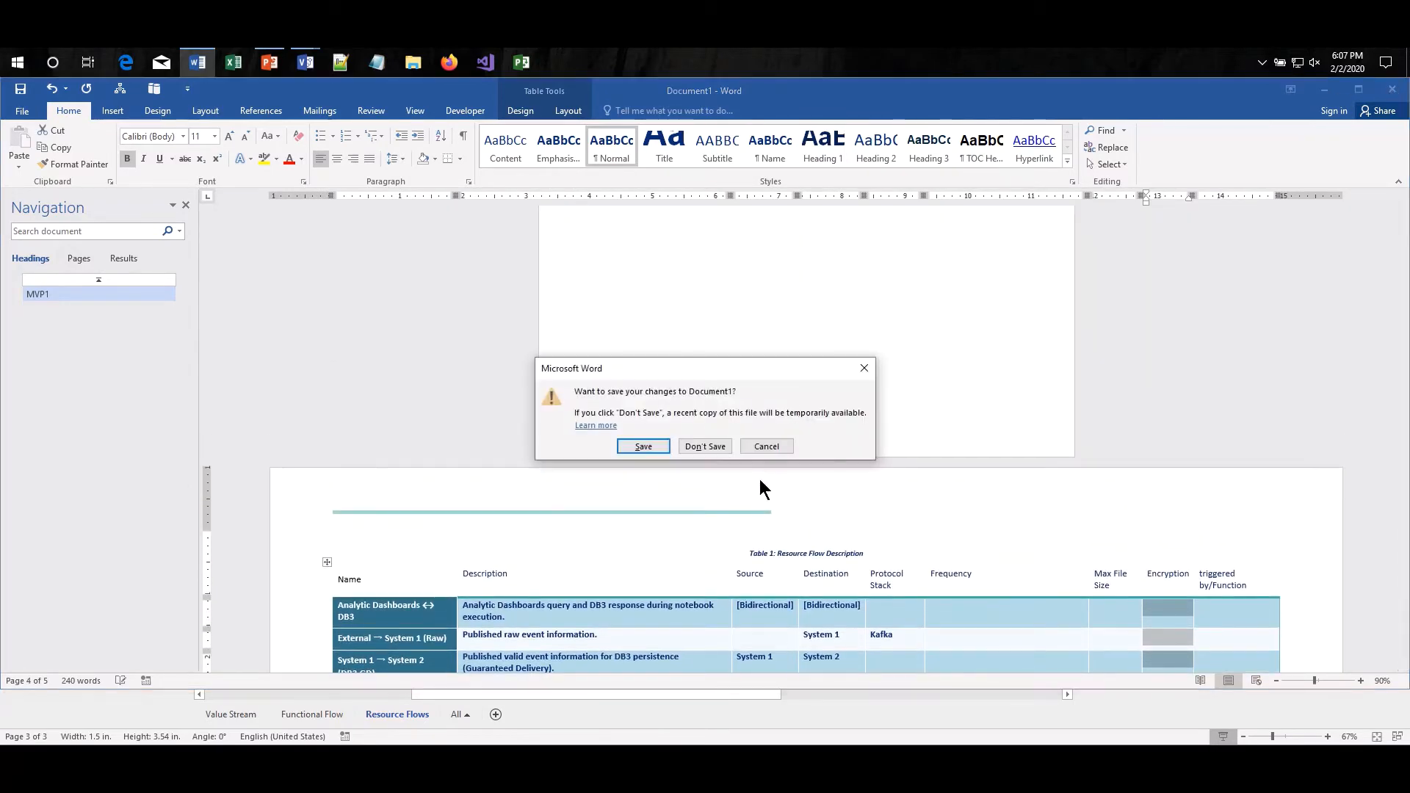
{"action": "left_click", "coordinate": [695, 447]}
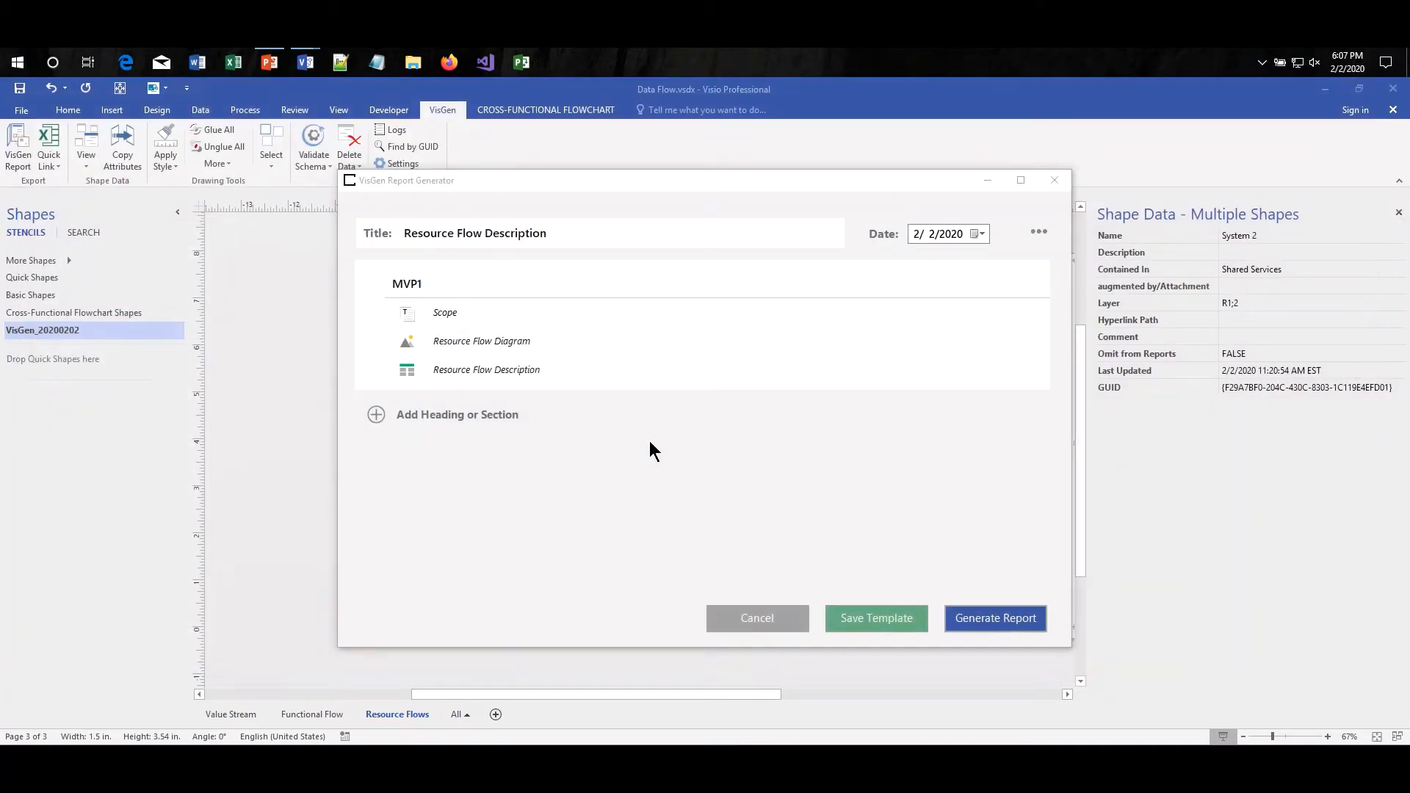
{"action": "left_click", "coordinate": [282, 352]}
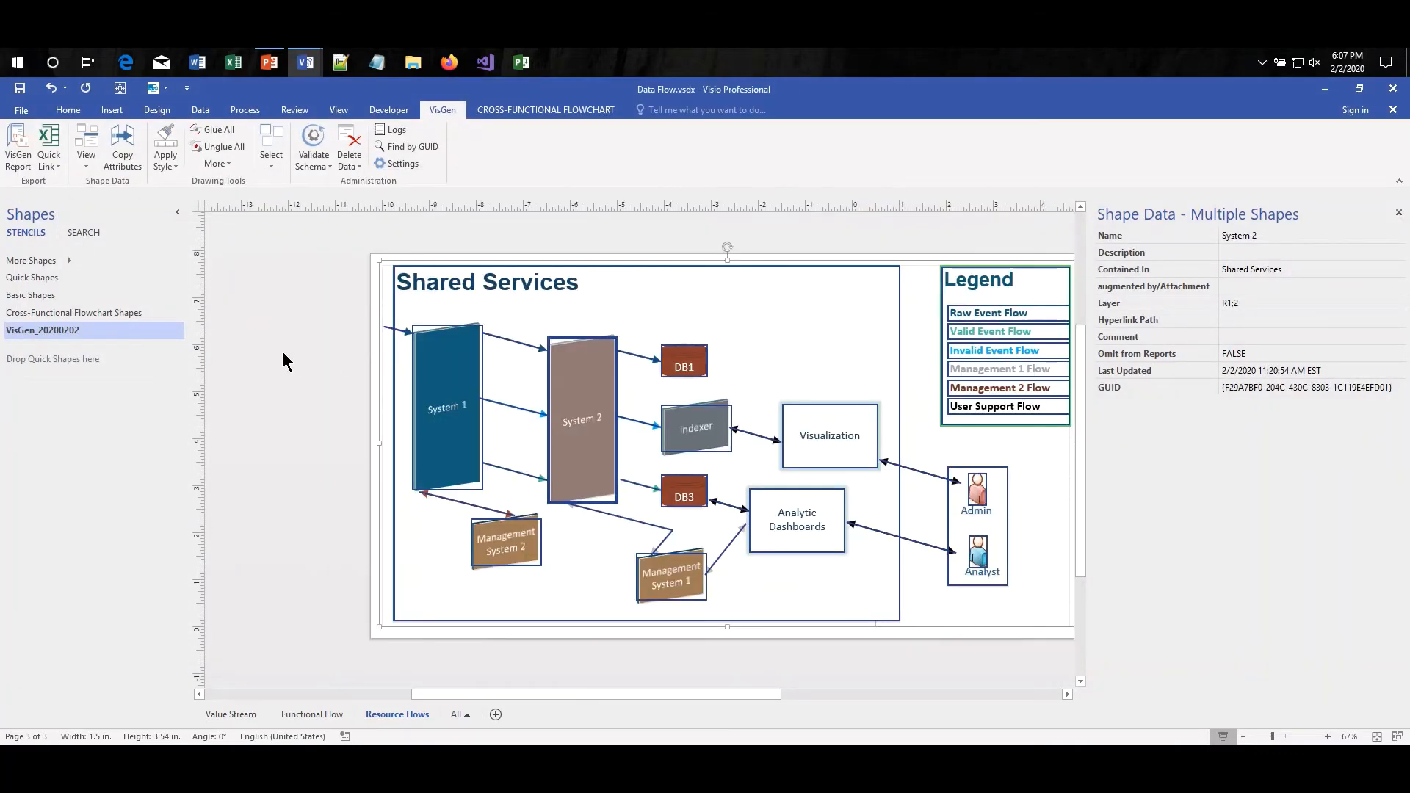
{"action": "left_click", "coordinate": [266, 299]}
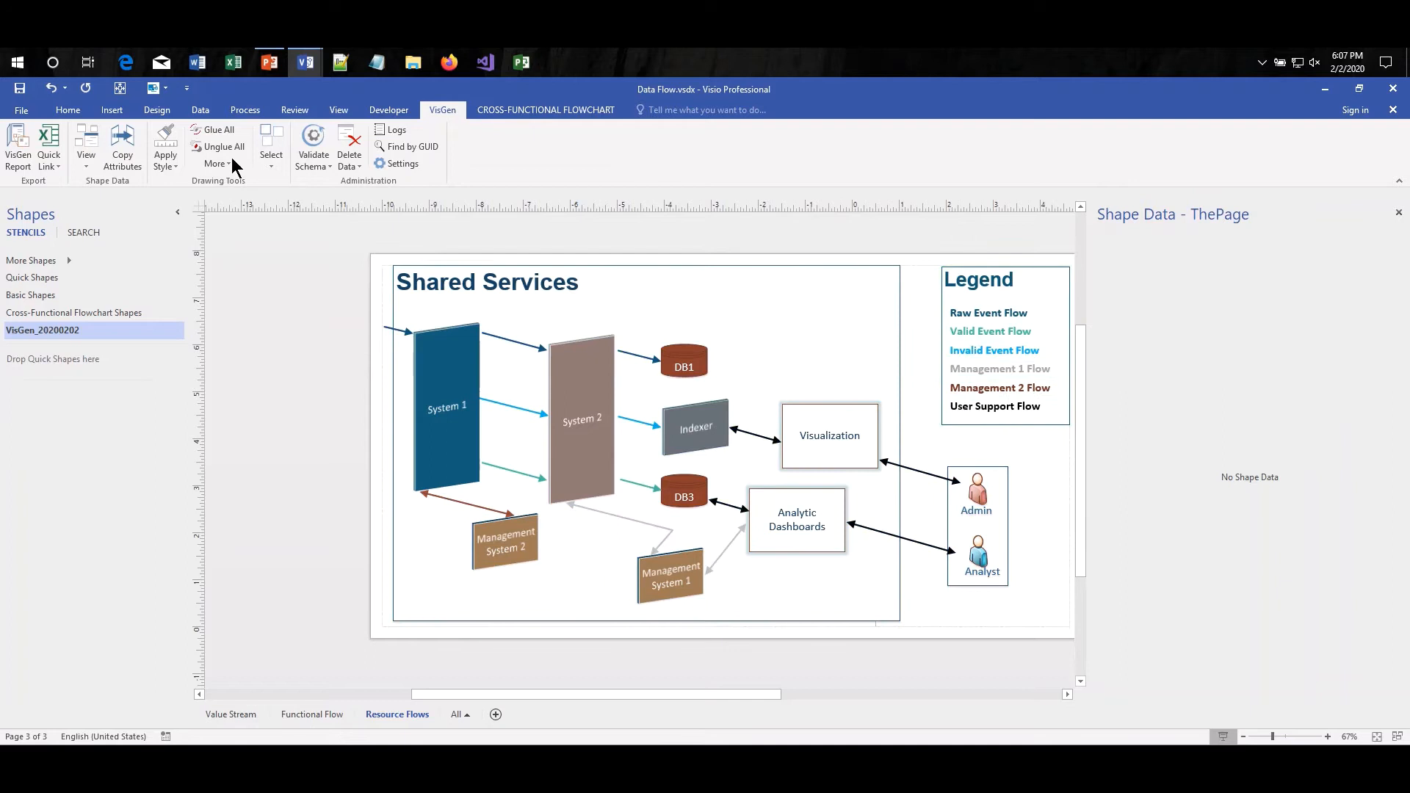
Step: Apply the blue first color variant of the current theme to the Resource Flows page
{"action": "left_click", "coordinate": [166, 112]}
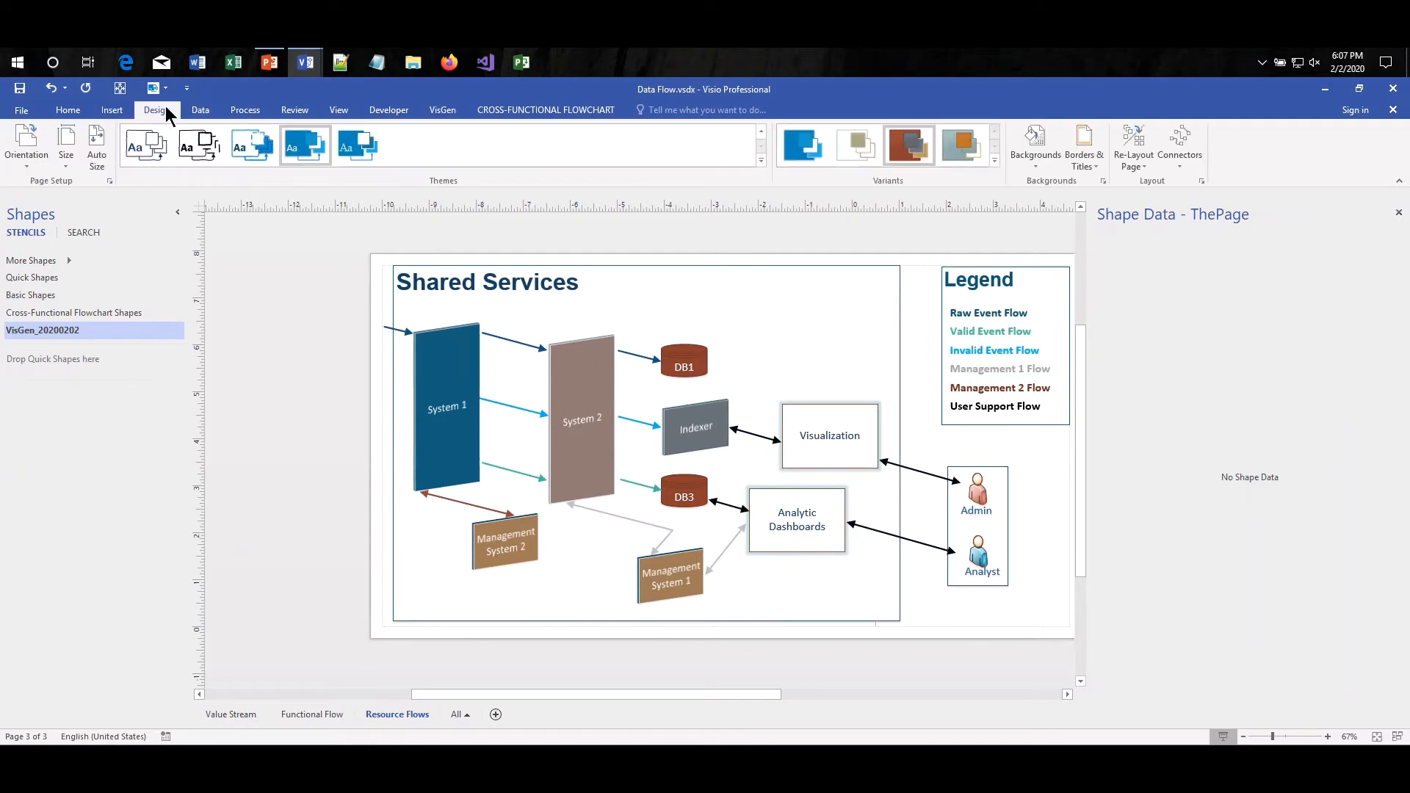
{"action": "left_click", "coordinate": [813, 157]}
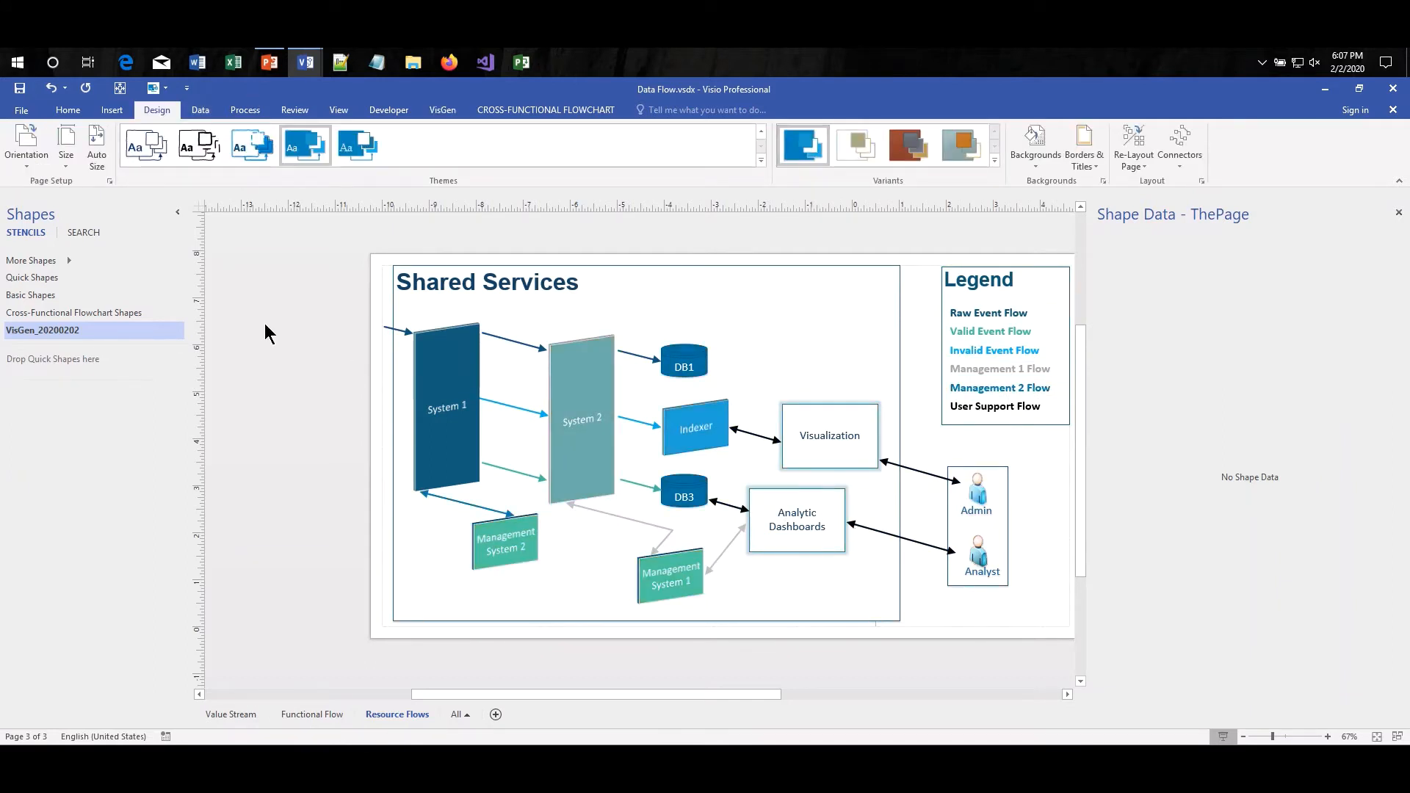
Step: Create an Excel Quick Link for the current page, saved as Resource Flows Quick Link.xlsx and replacing the existing file
{"action": "left_click", "coordinate": [444, 110]}
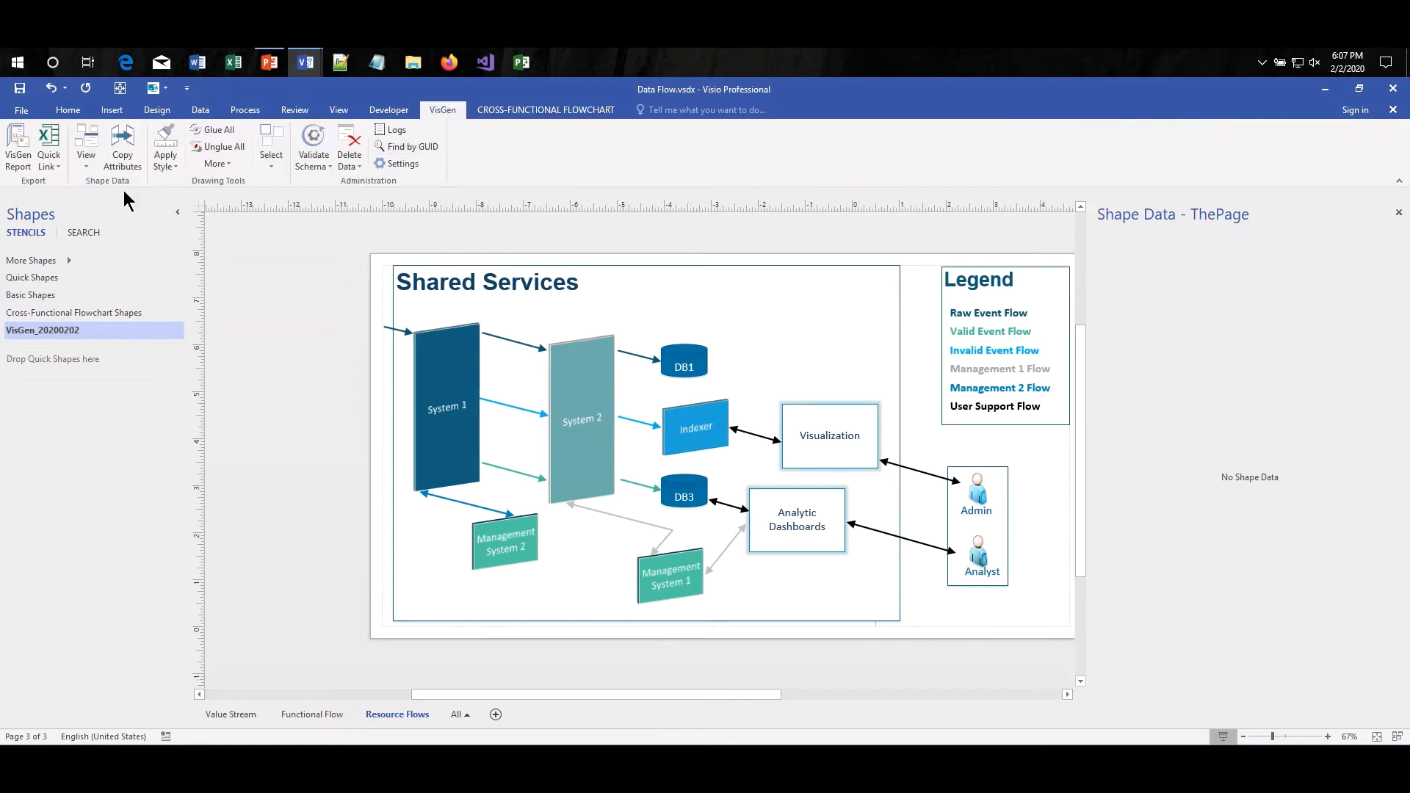
{"action": "left_click", "coordinate": [49, 160]}
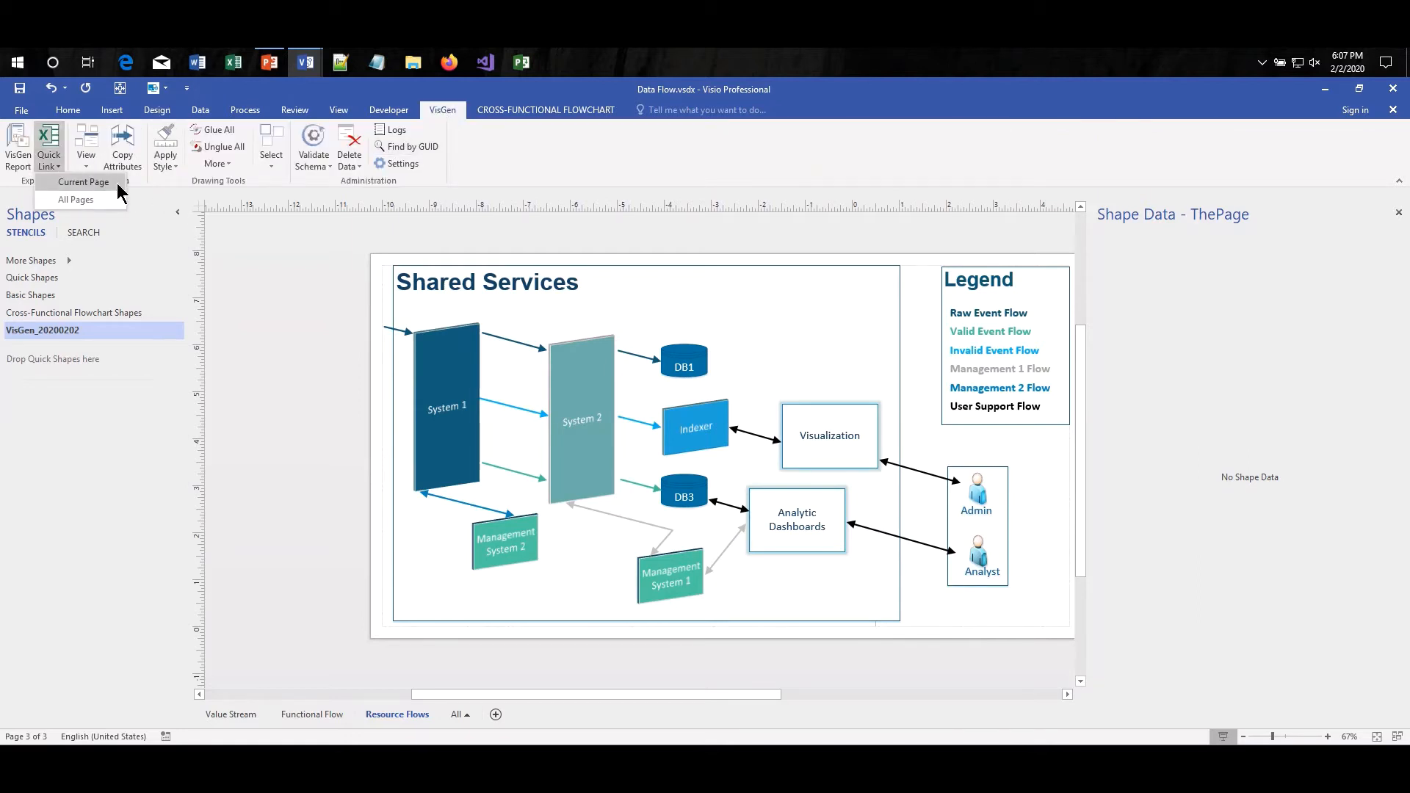
{"action": "left_click", "coordinate": [83, 182]}
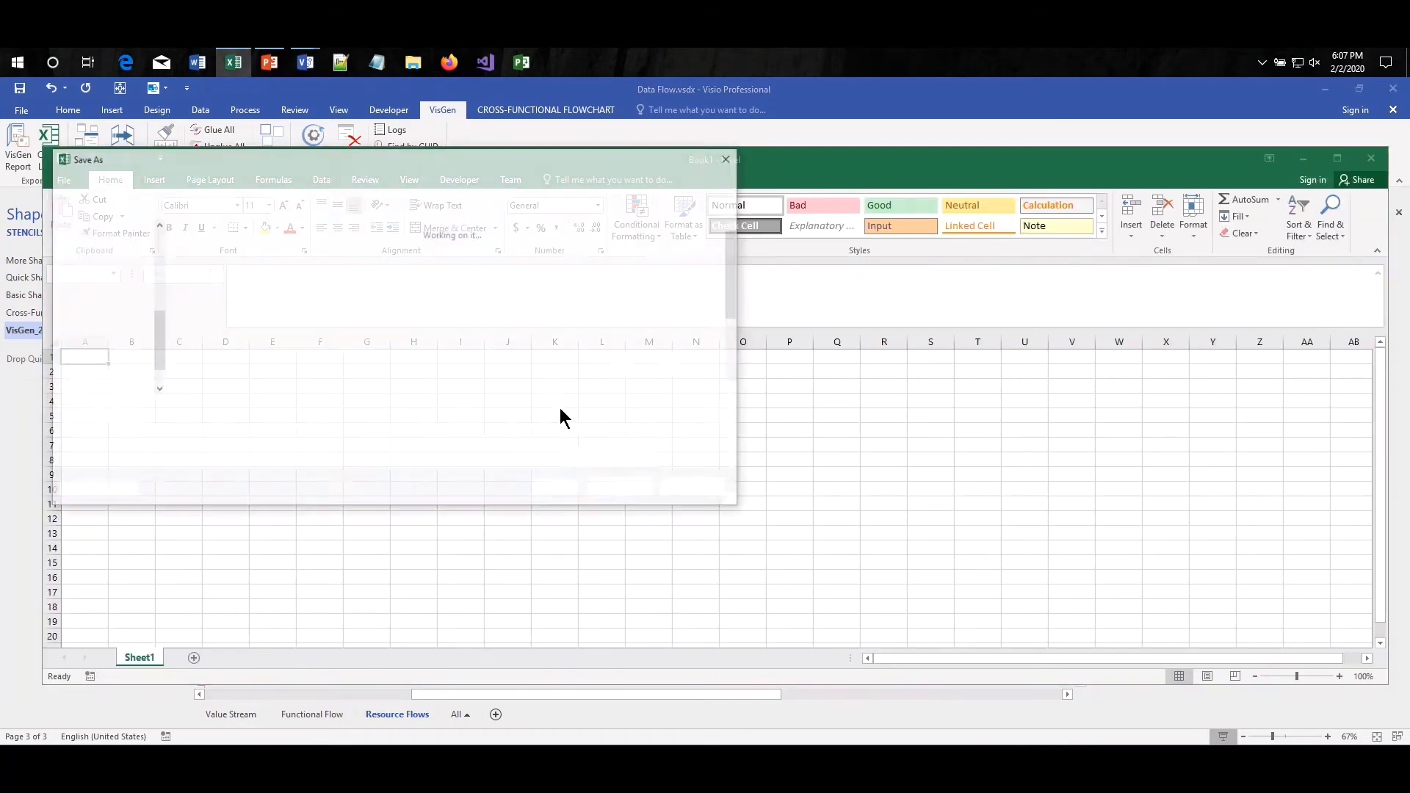
{"action": "left_click", "coordinate": [623, 483]}
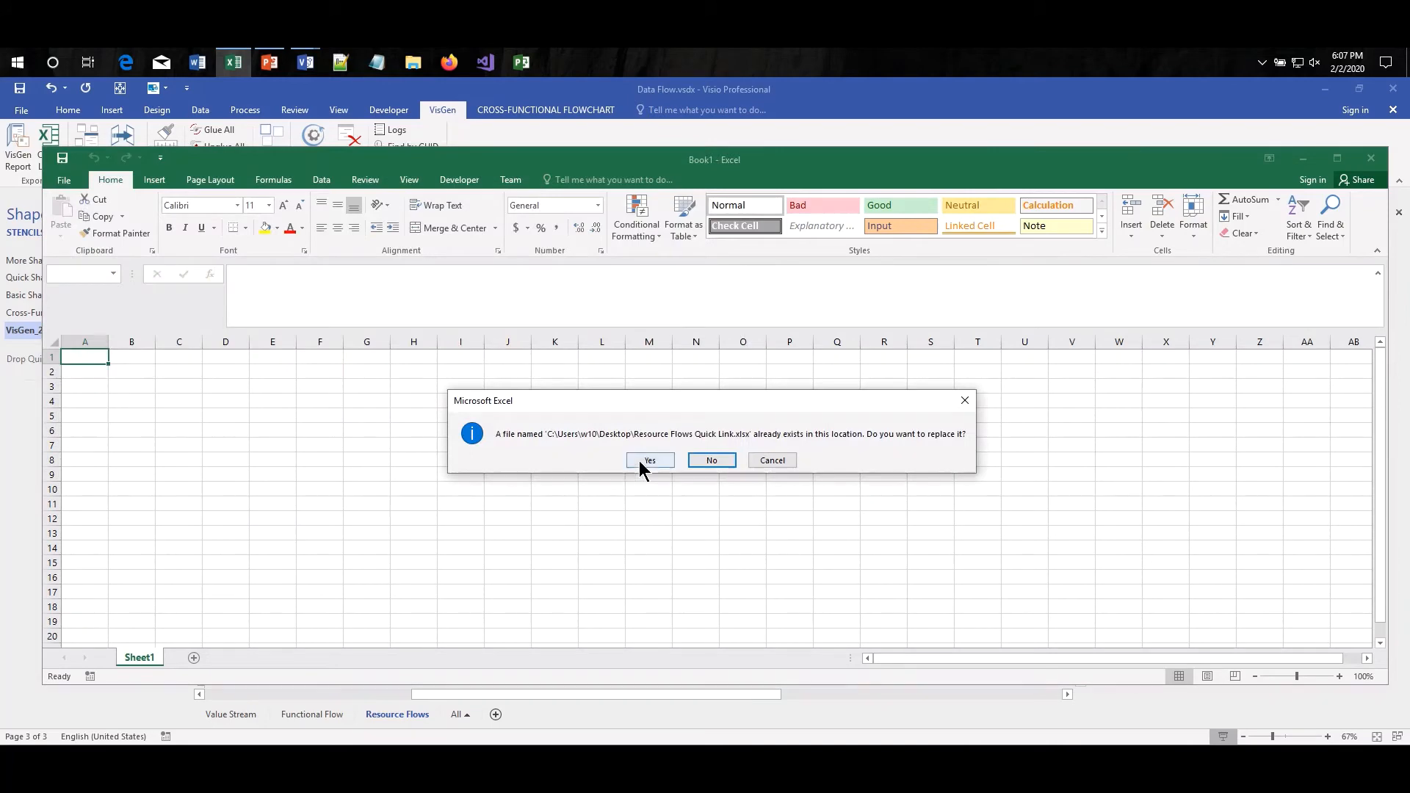
{"action": "left_click", "coordinate": [649, 460]}
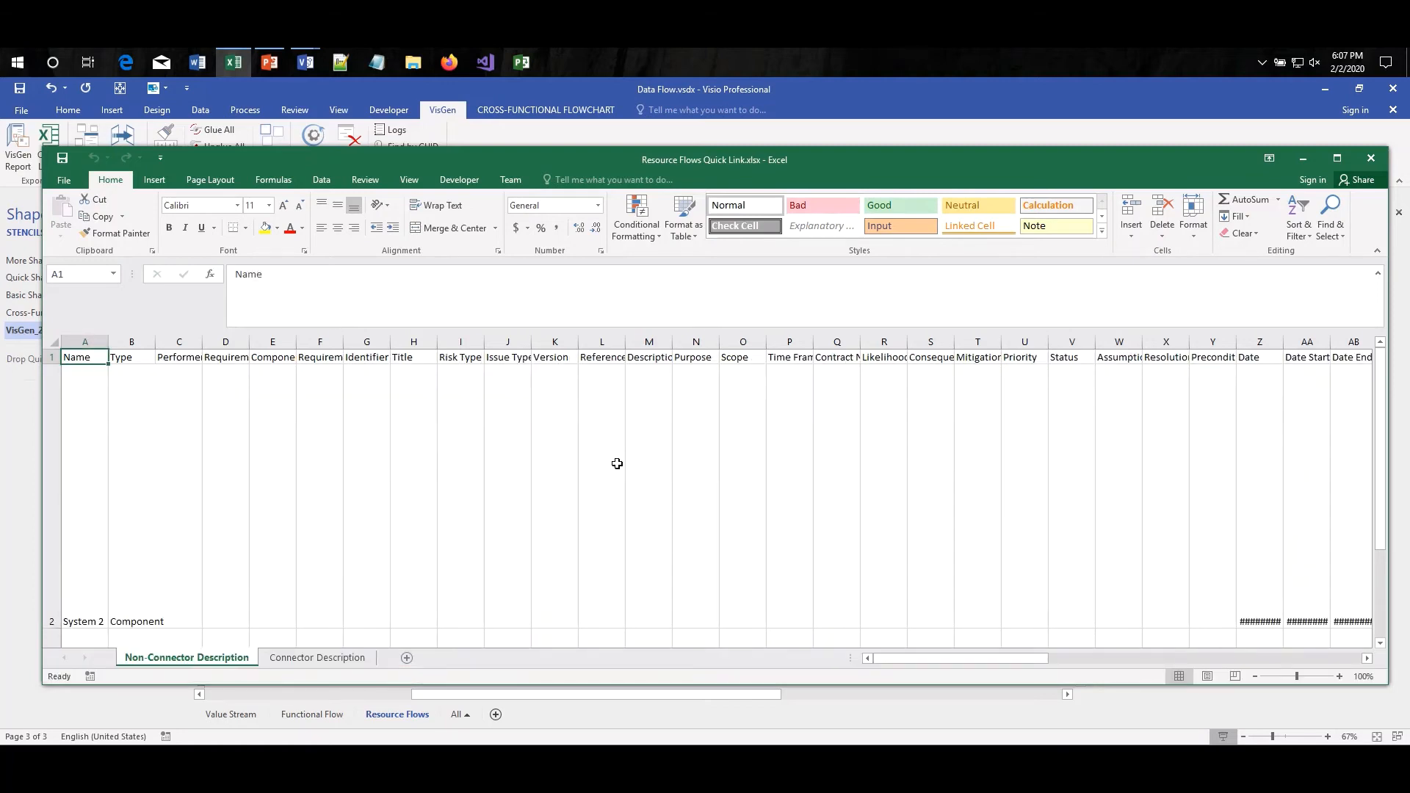
Step: On the Connector Description sheet, enter TLS 1.2 as the encryption of the first connector in cell M2
{"action": "left_click", "coordinate": [323, 659]}
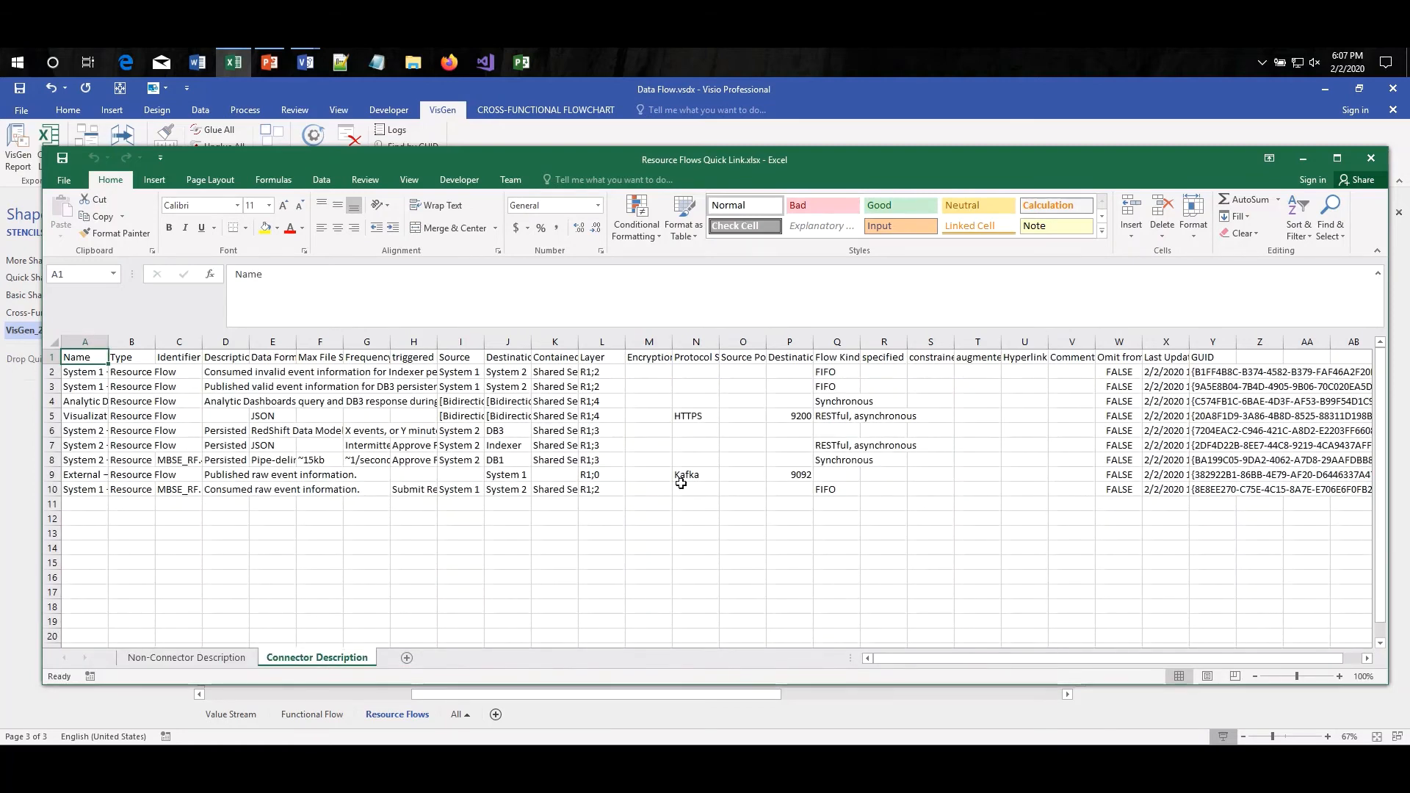
{"action": "left_click", "coordinate": [661, 373]}
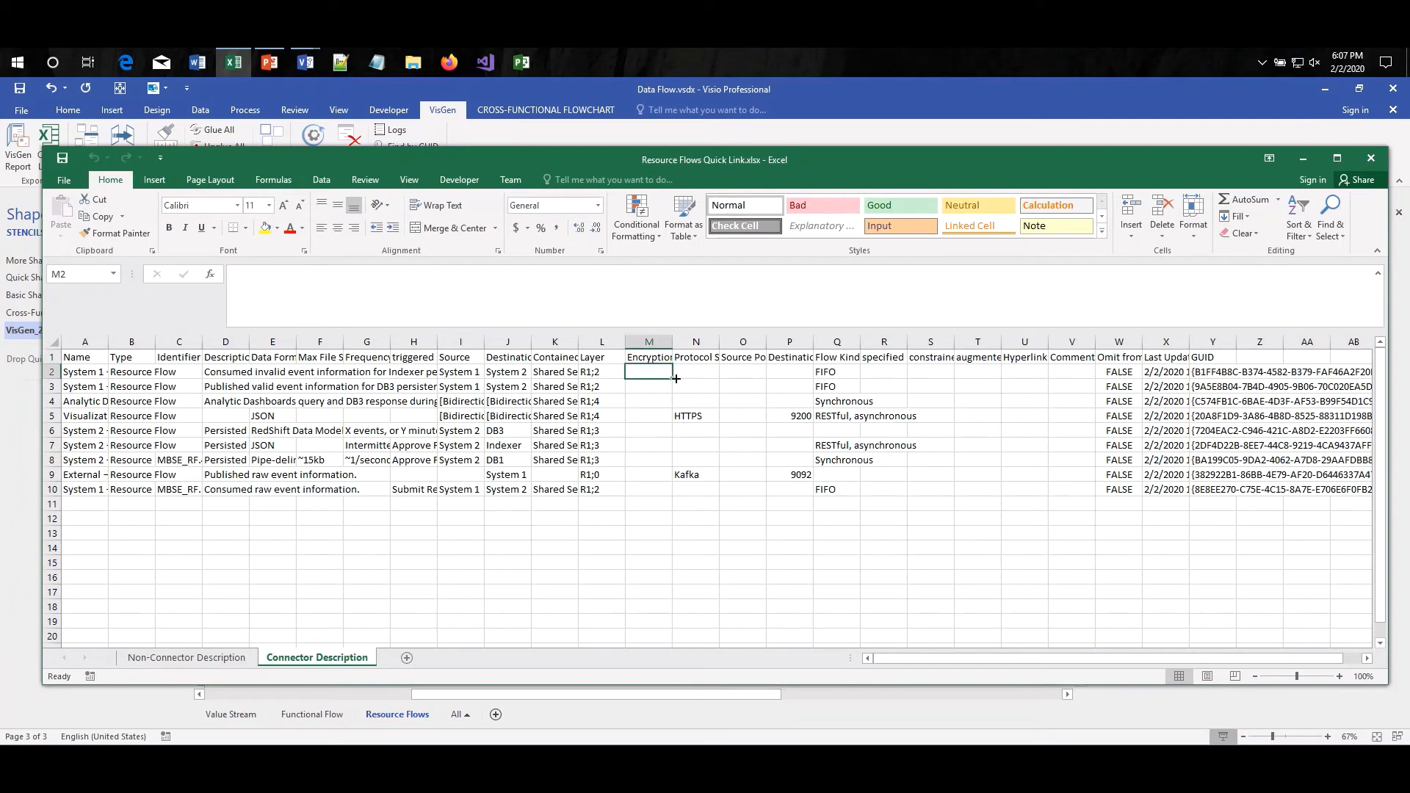
{"action": "type", "text": "TLS 1.2"}
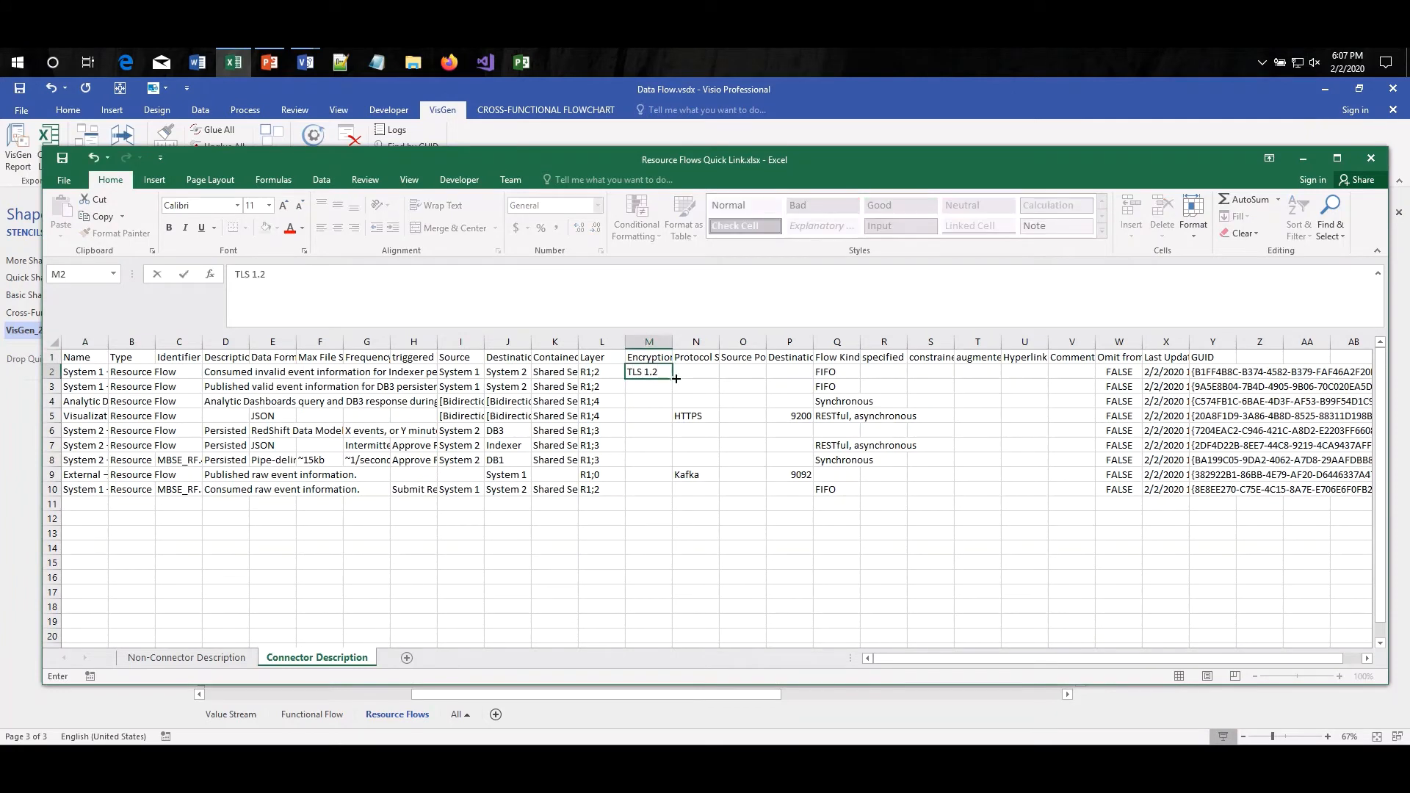
{"action": "key", "text": "Return"}
Step: Copy the TLS 1.2 encryption value down to row 10 as identical cells instead of an increasing series
{"action": "left_click", "coordinate": [664, 376]}
{"action": "left_click_drag", "start_coordinate": [673, 380], "coordinate": [675, 500]}
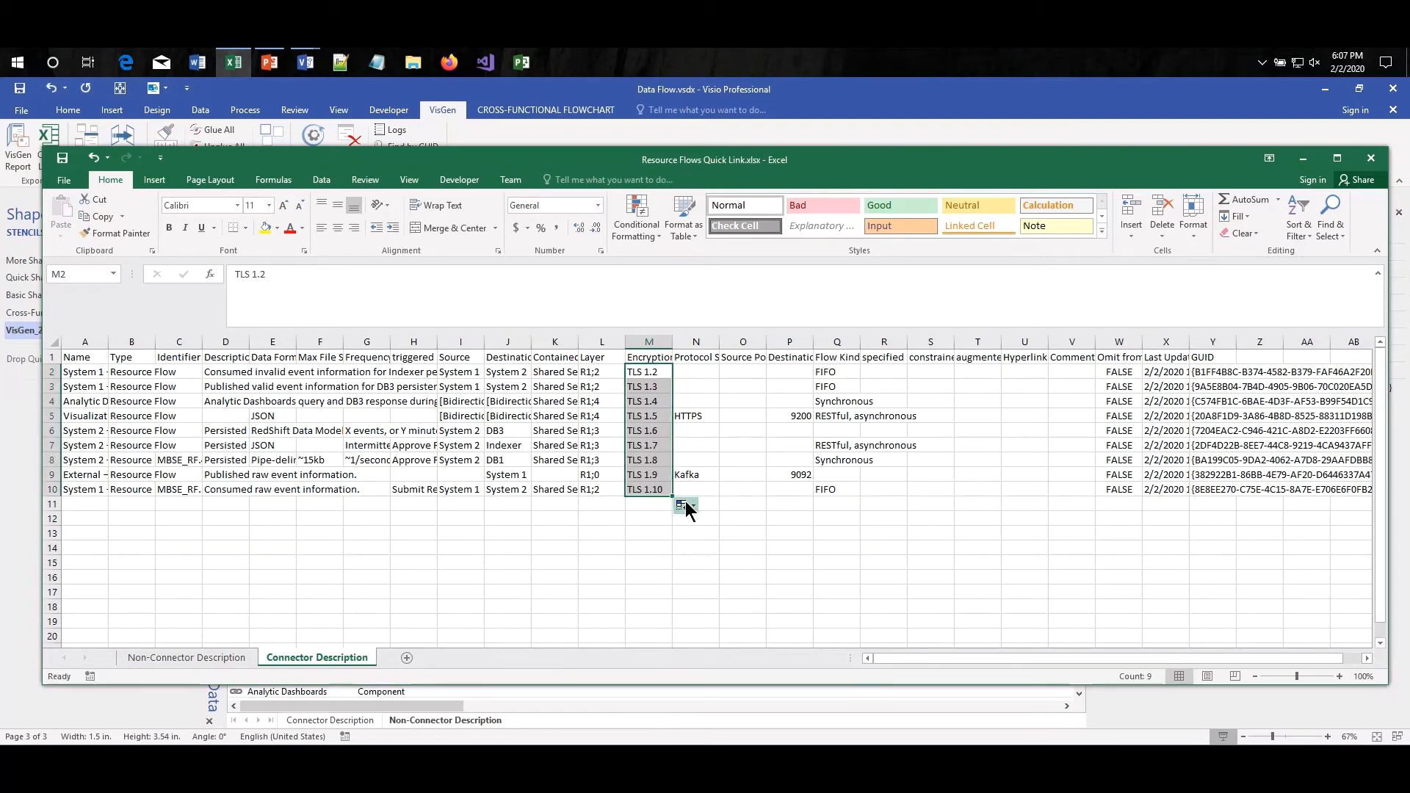
{"action": "left_click", "coordinate": [685, 506]}
{"action": "left_click", "coordinate": [721, 522]}
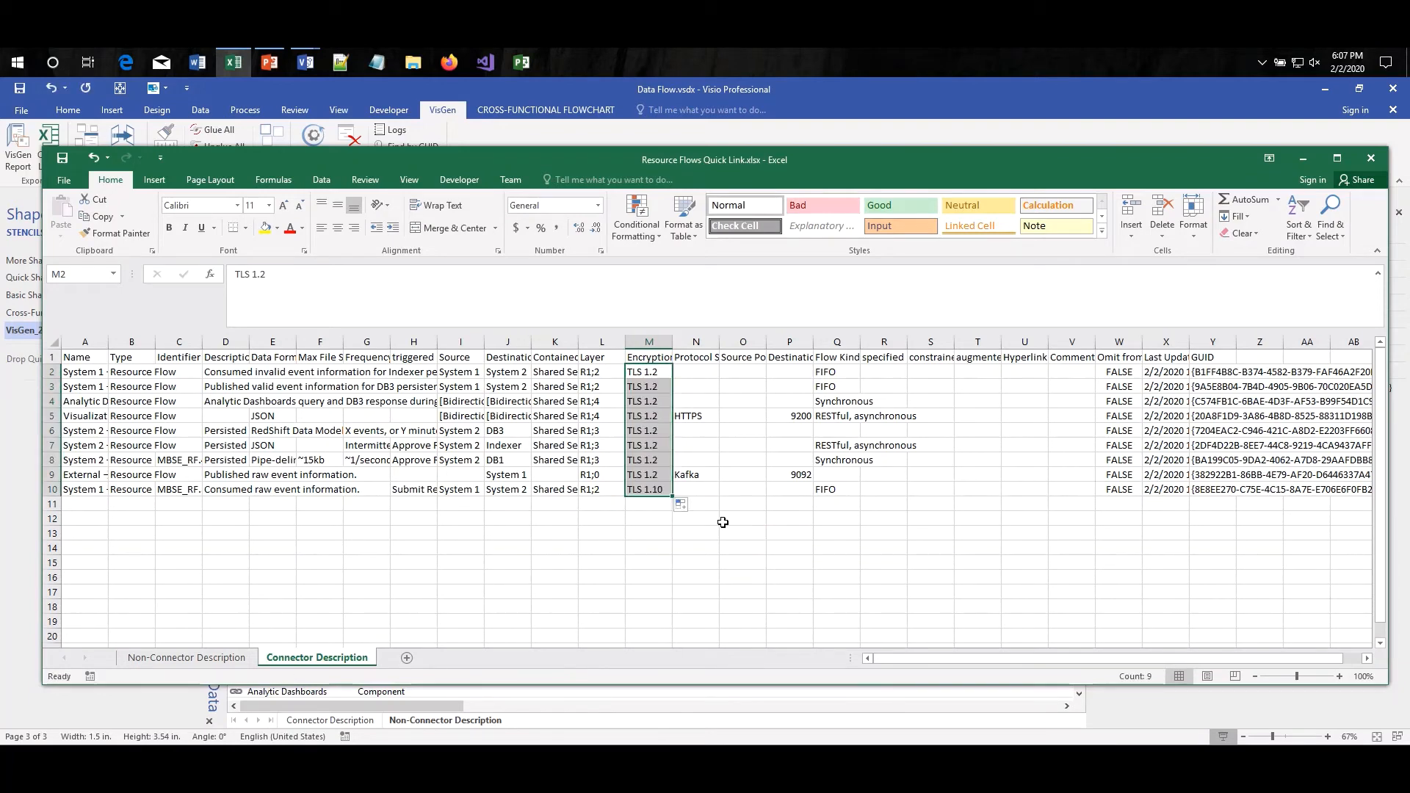
{"action": "left_click", "coordinate": [680, 532]}
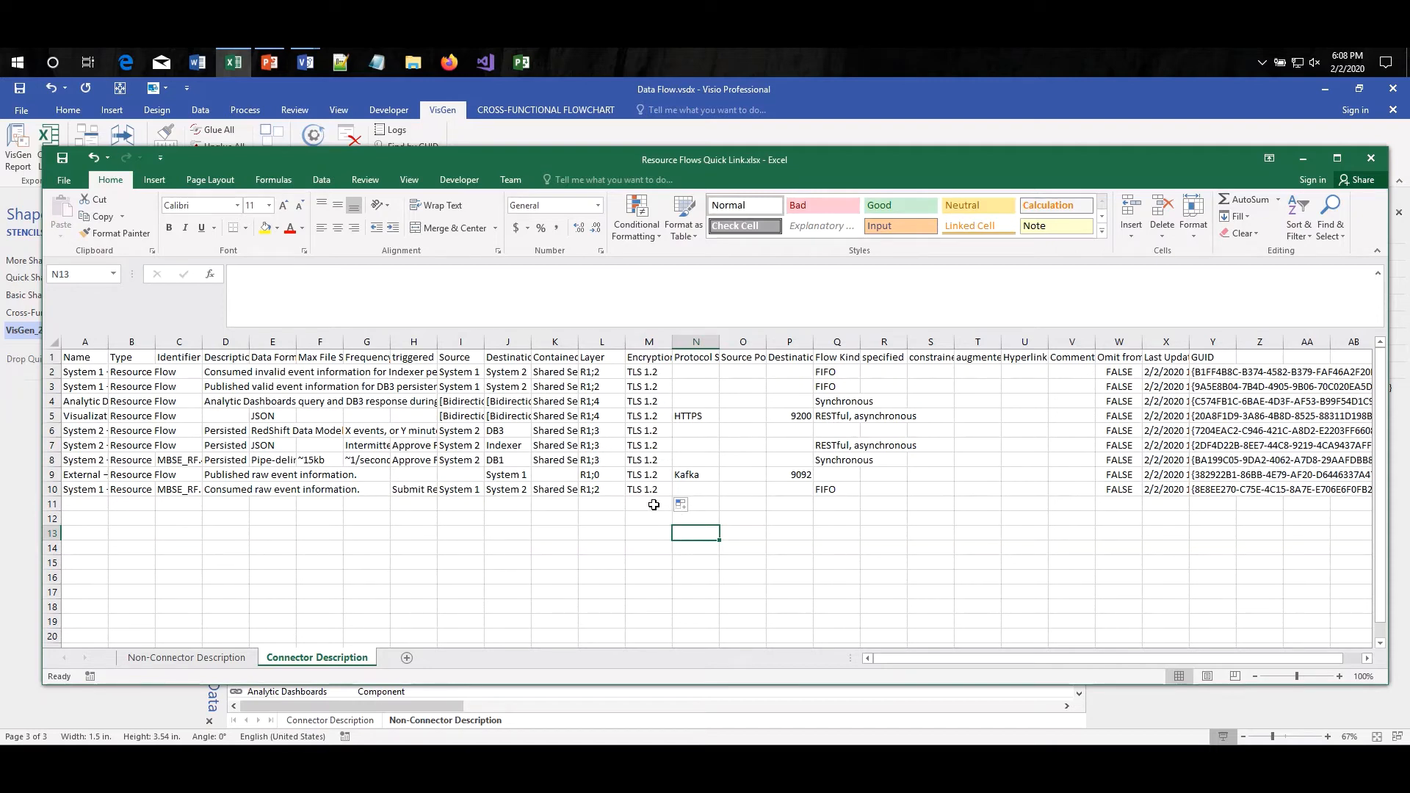
{"action": "mouse_move", "coordinate": [893, 654]}
{"action": "left_mouse_down"}
{"action": "mouse_move", "coordinate": [964, 654]}
{"action": "mouse_move", "coordinate": [877, 659]}
{"action": "left_mouse_up"}
Step: Return to the Visio drawing, display the Connector Description external data, refresh all linked data and deselect the shapes
{"action": "left_click", "coordinate": [1303, 158]}
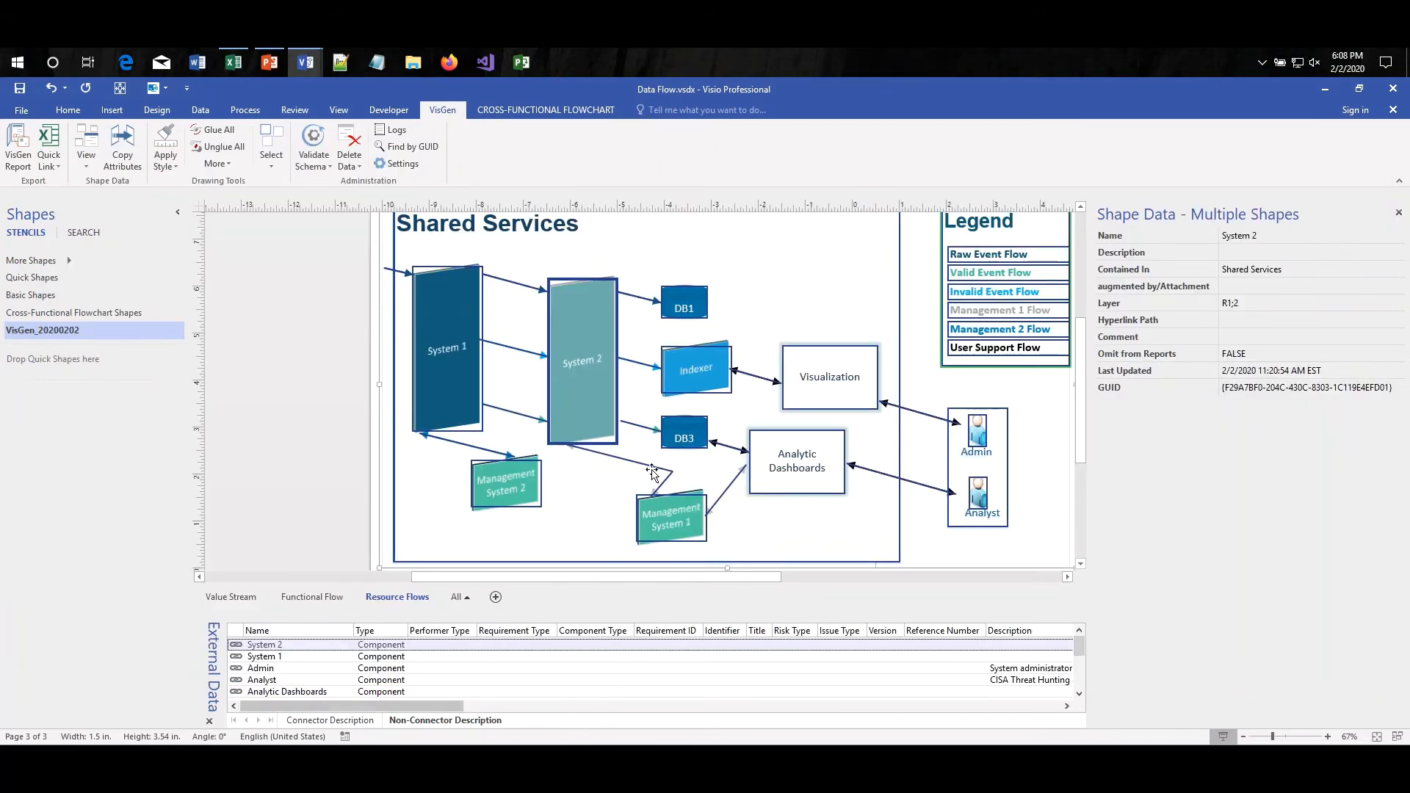
{"action": "left_click", "coordinate": [331, 721]}
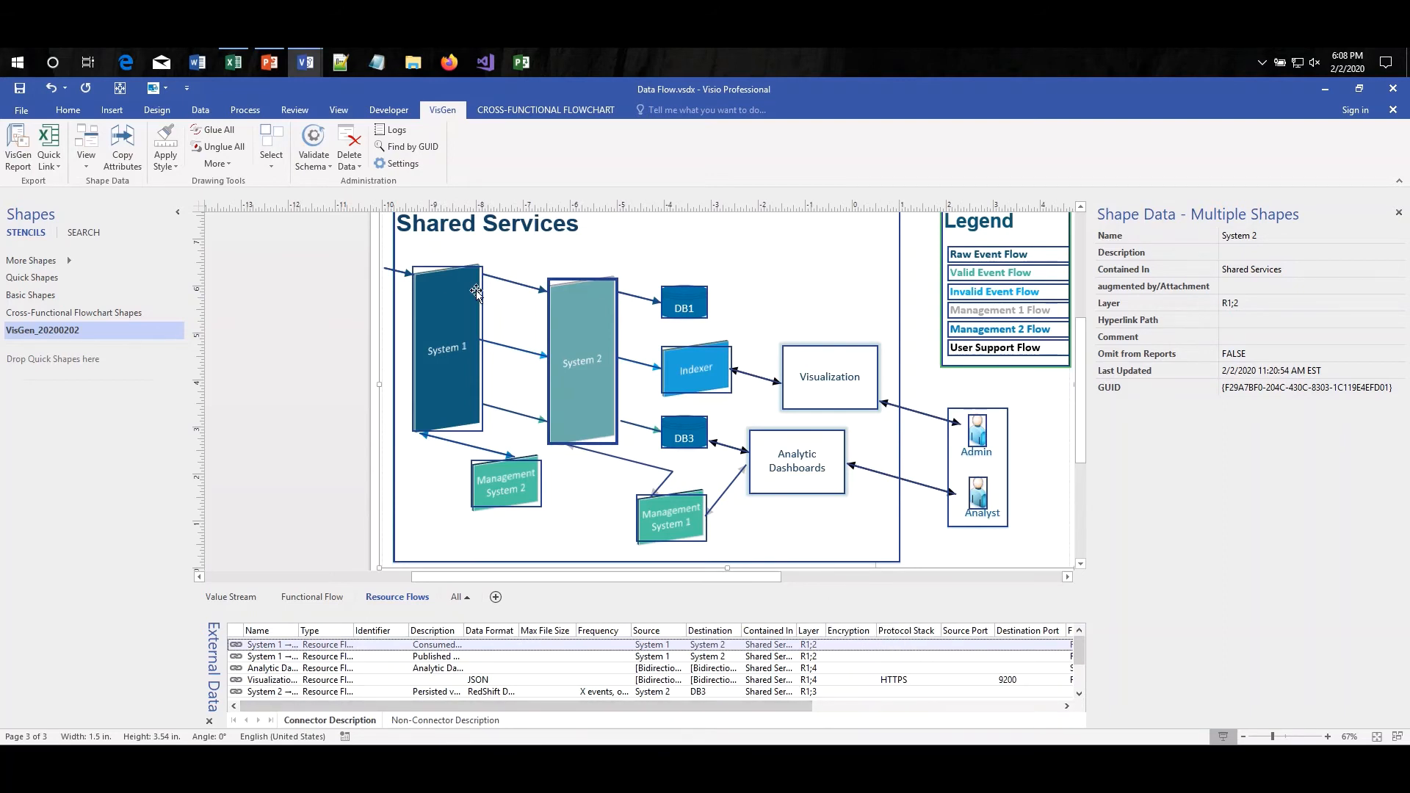
{"action": "left_click", "coordinate": [201, 111]}
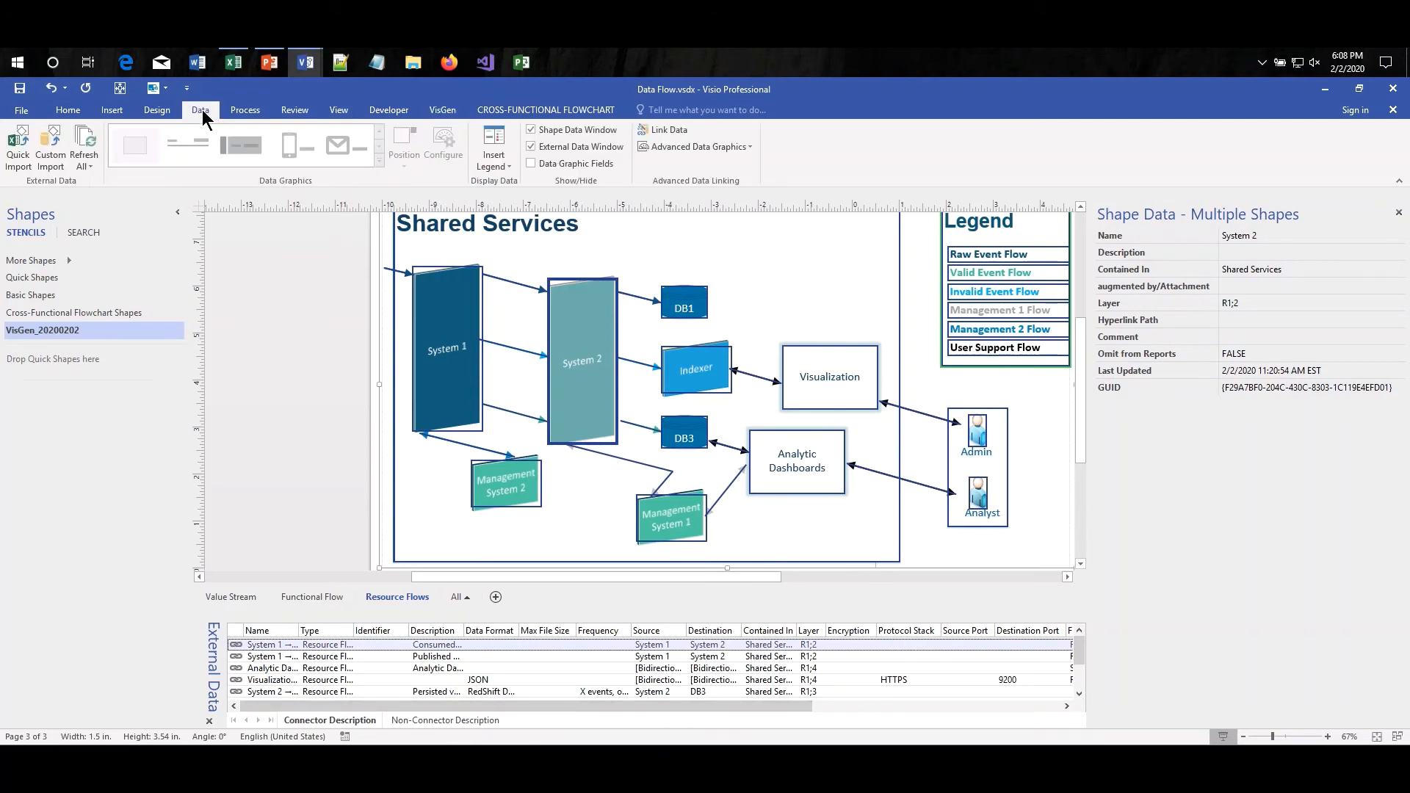
{"action": "left_click", "coordinate": [91, 146]}
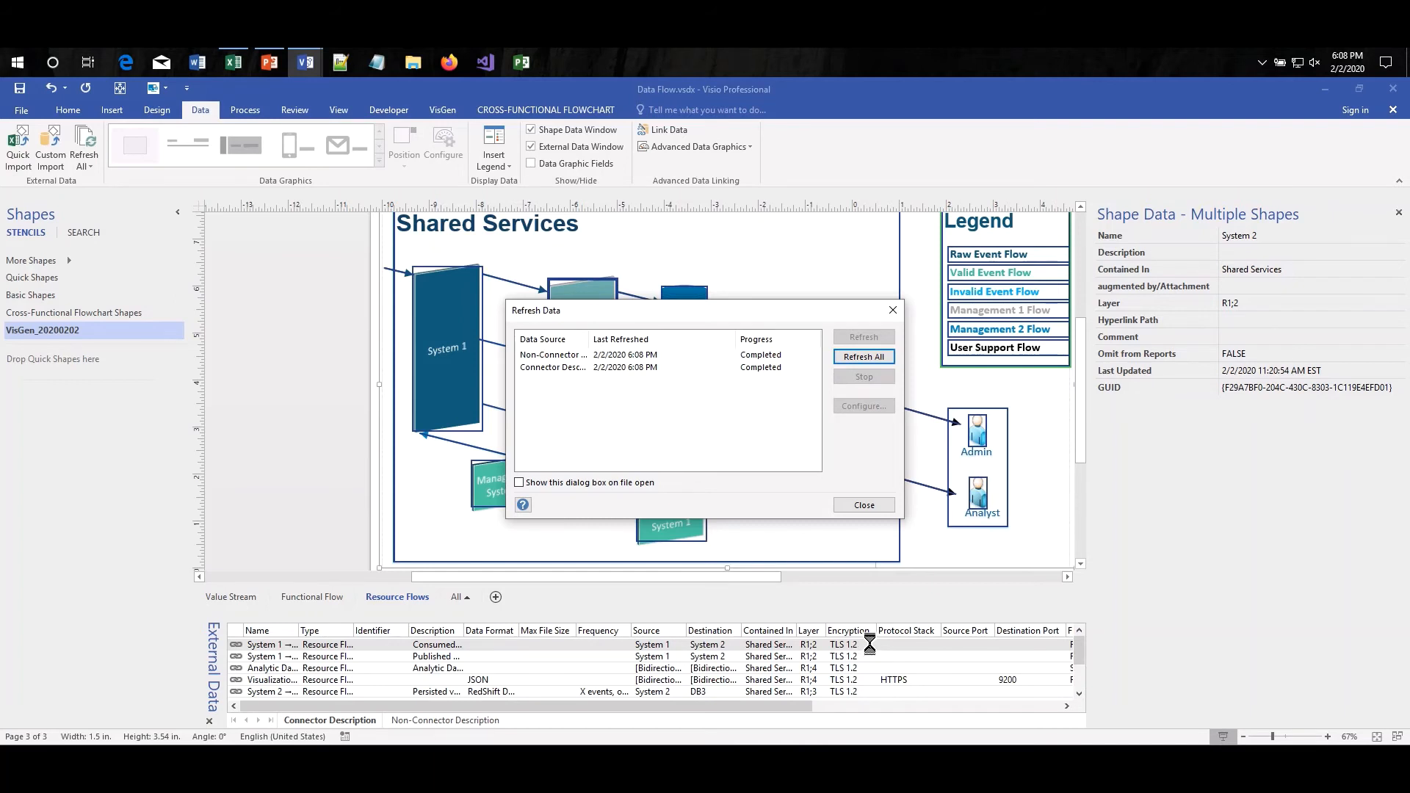
{"action": "left_click", "coordinate": [860, 502]}
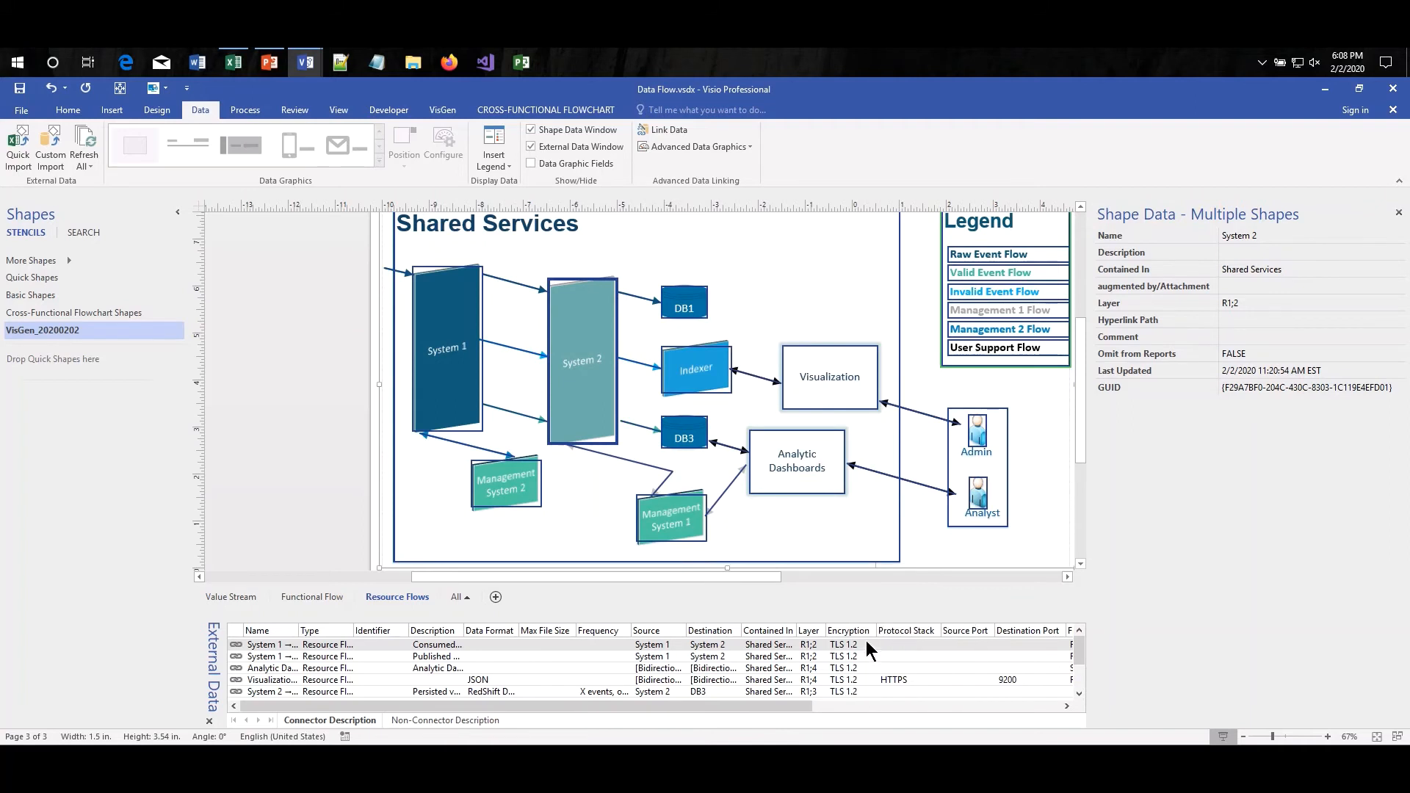
{"action": "left_click", "coordinate": [328, 465]}
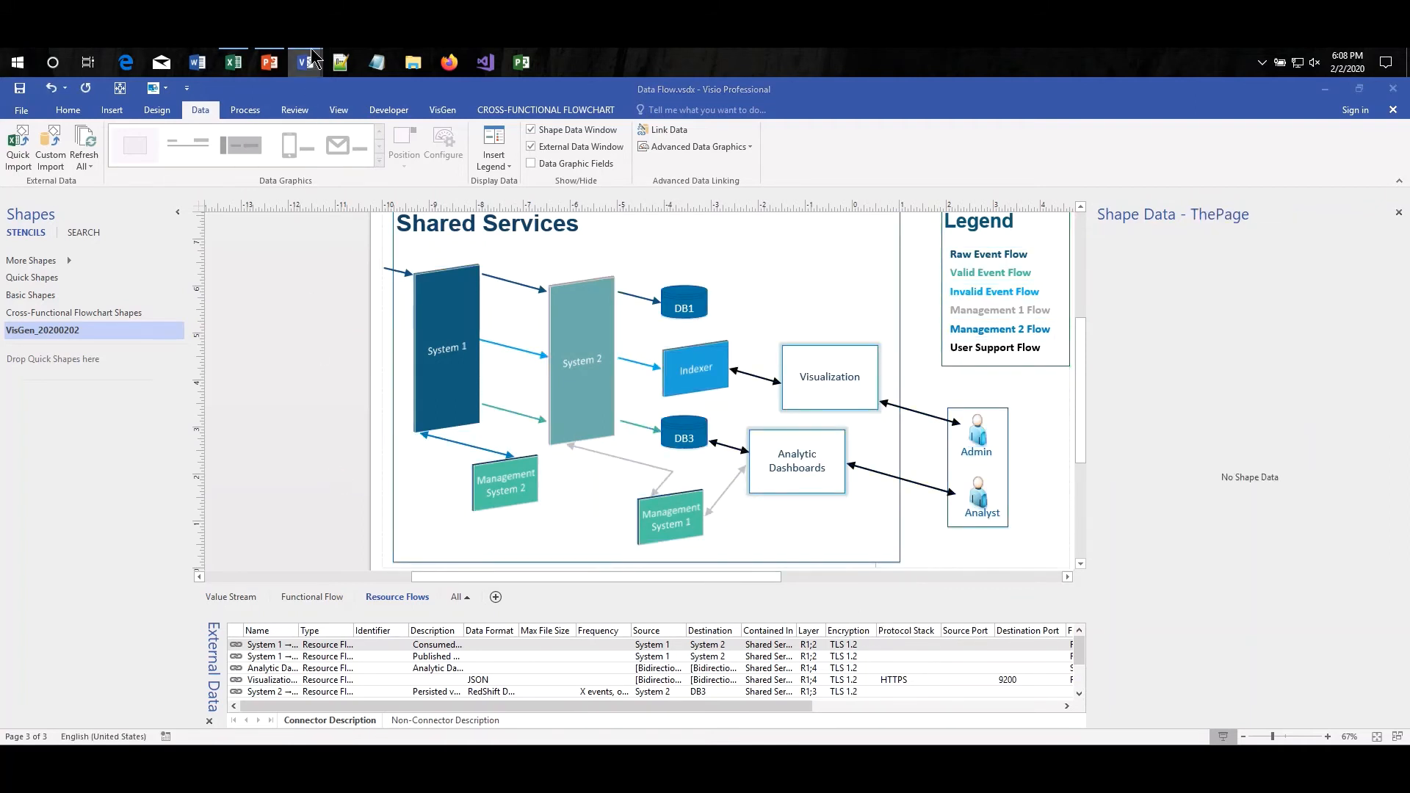
Step: Bring back the VisGen Report Generator window and start generating the Resource Flow Description report
{"action": "mouse_move", "coordinate": [305, 62]}
{"action": "left_click", "coordinate": [386, 103]}
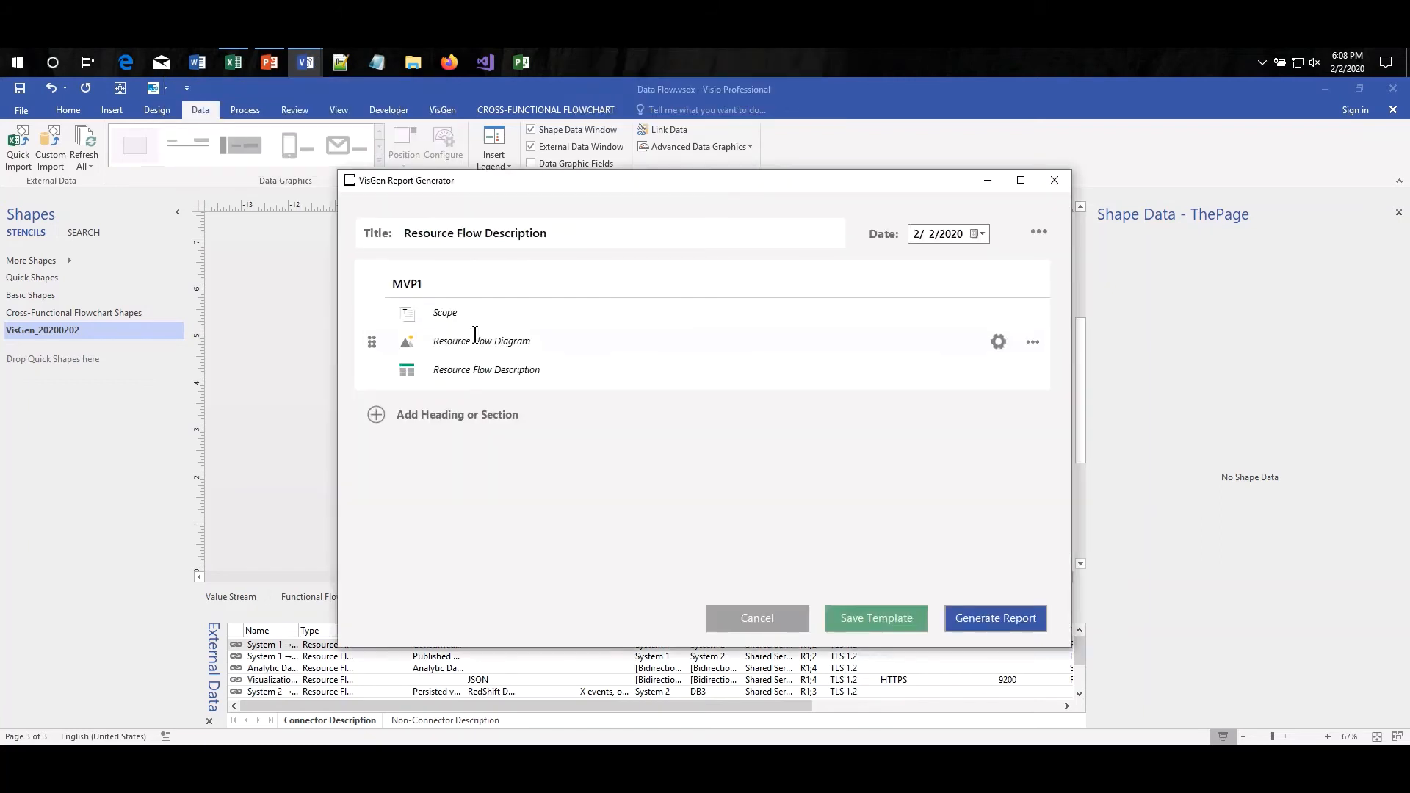
{"action": "left_click", "coordinate": [1011, 625]}
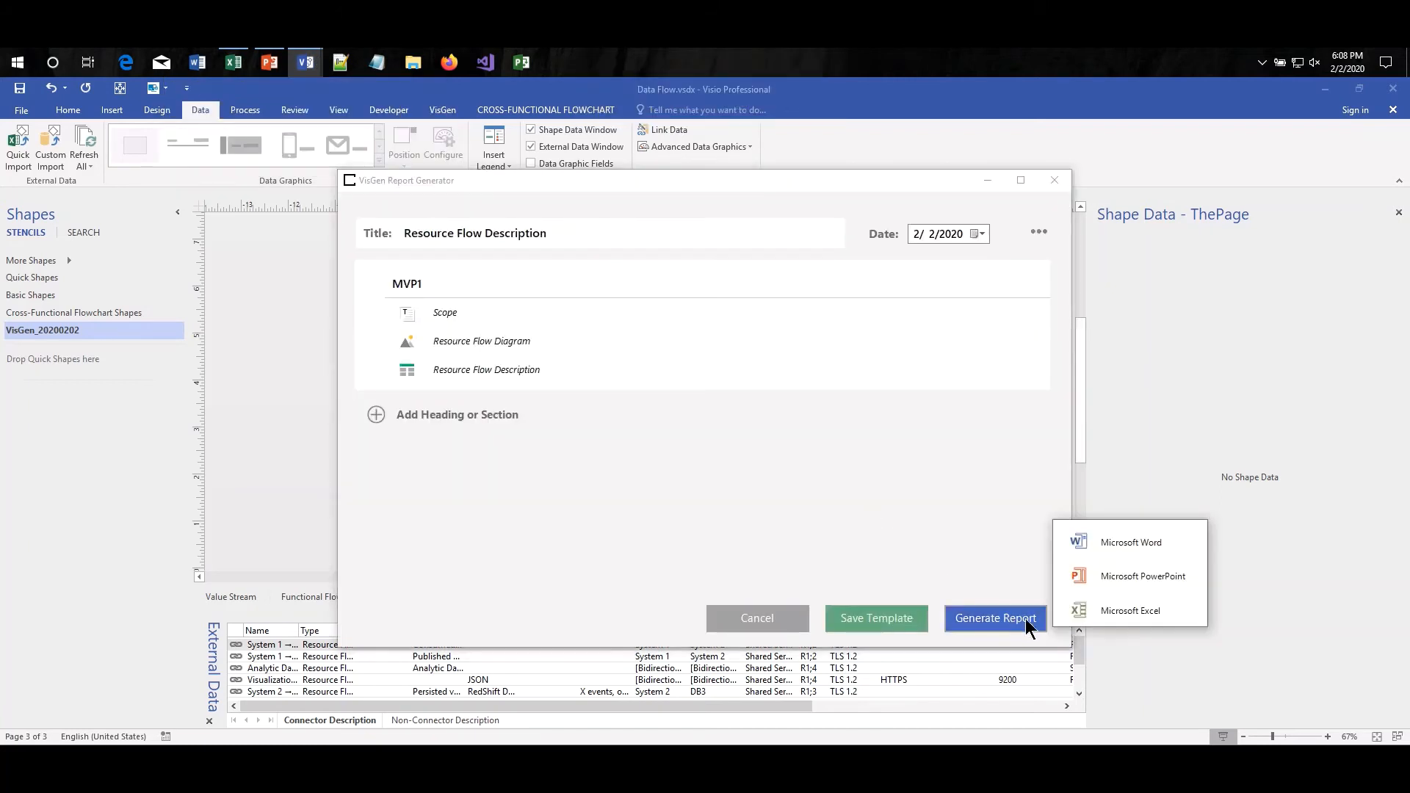